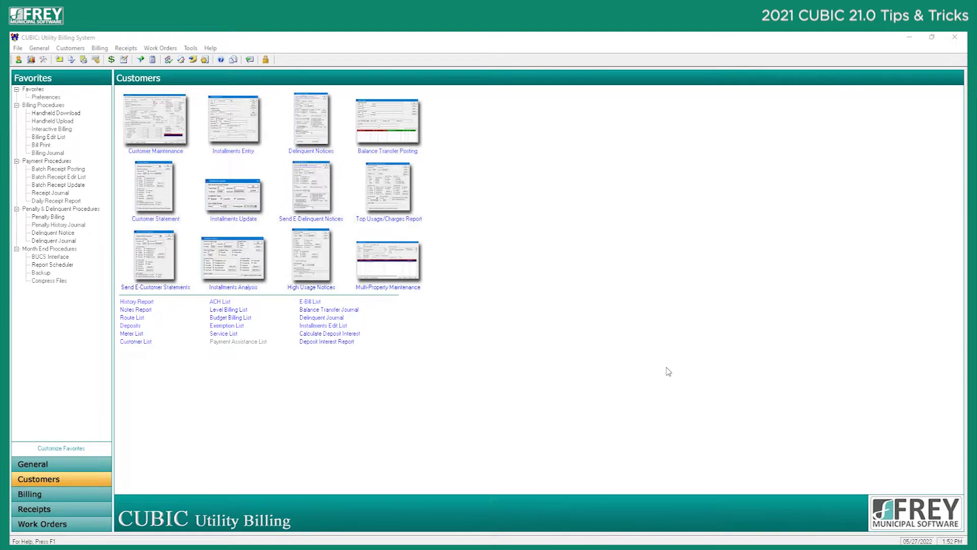
Set the unmetered residential refuse service of the third customer in book 1 to ARCHIVED and save the customer record
click(175, 131)
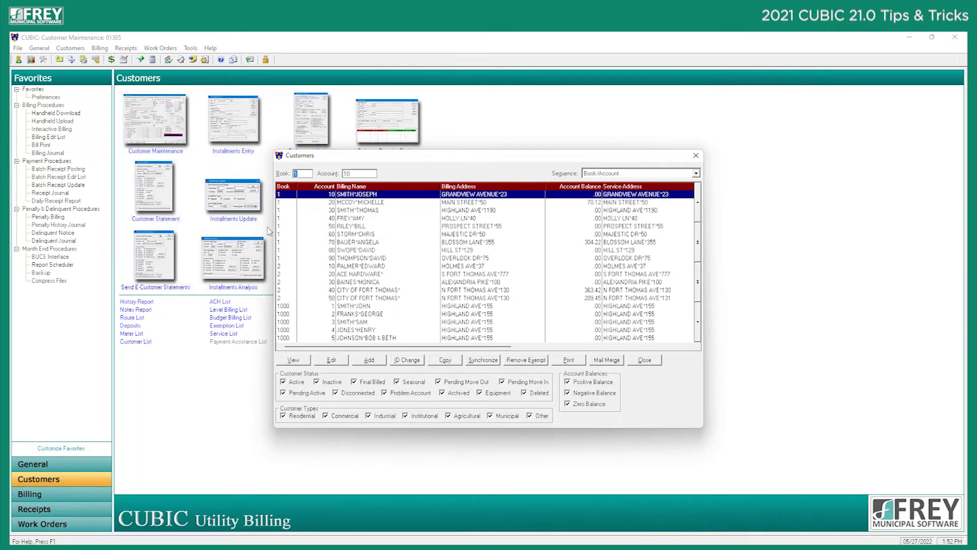
double_click(372, 210)
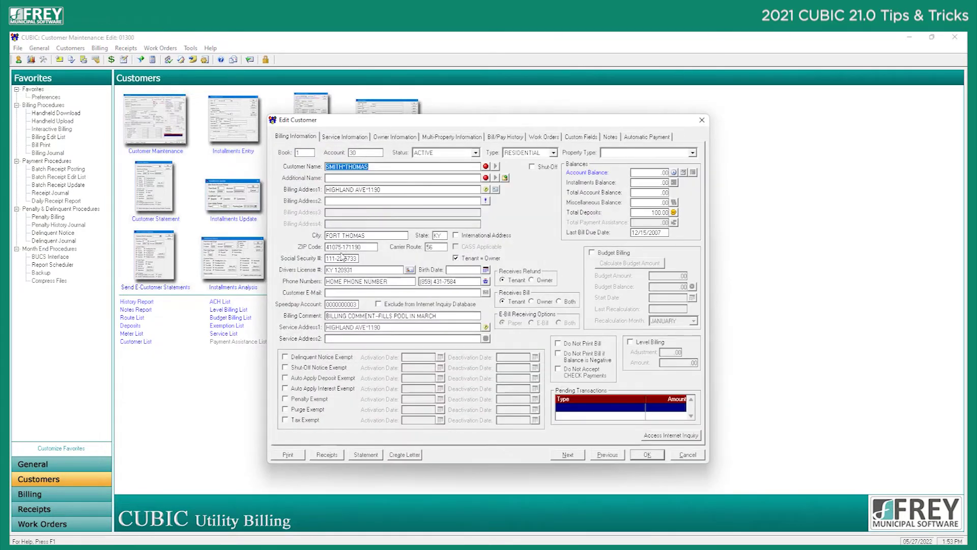
click(345, 136)
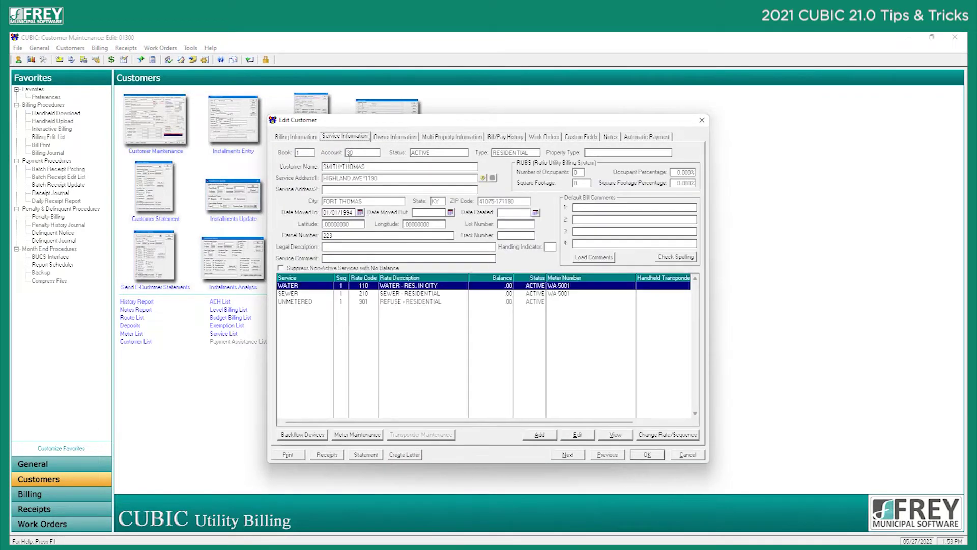
double_click(398, 301)
drag(538, 157, 525, 199)
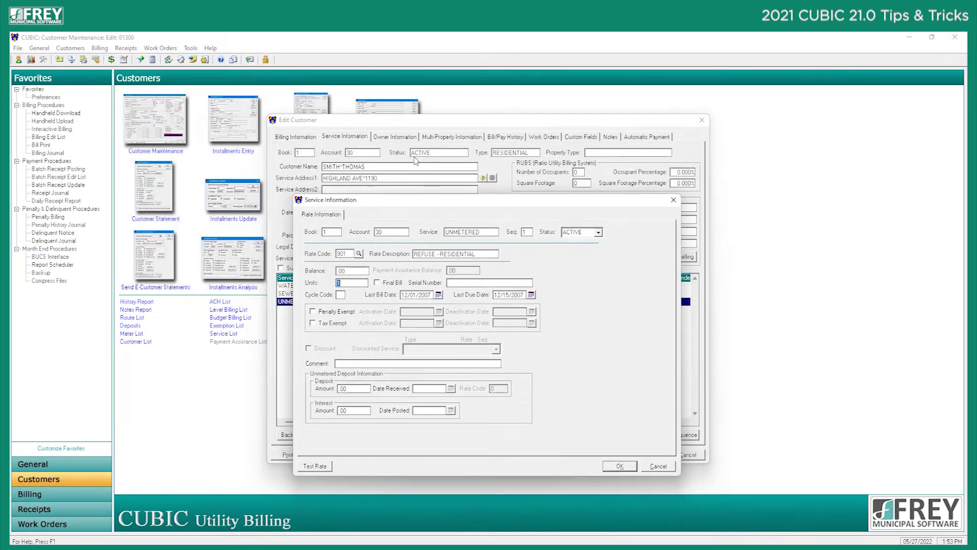
click(598, 232)
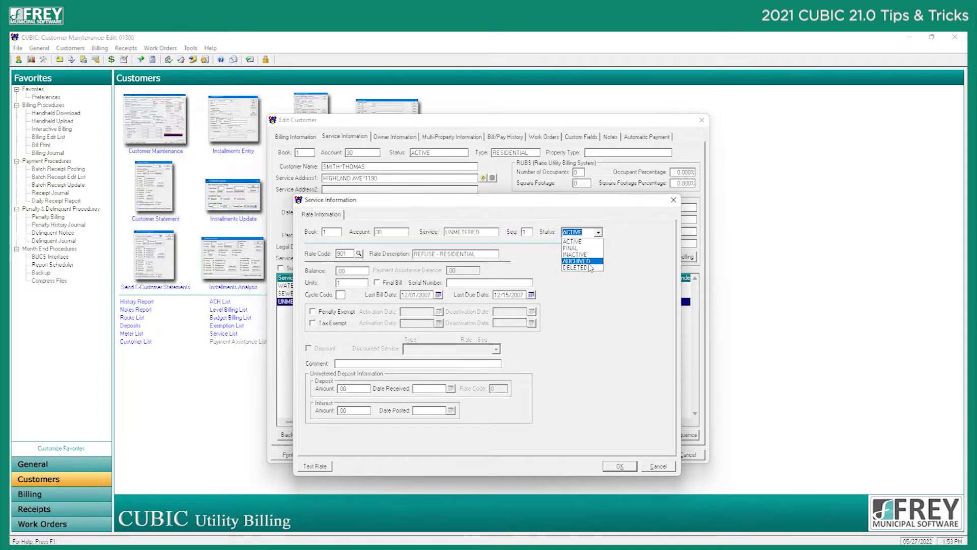
click(576, 260)
click(617, 466)
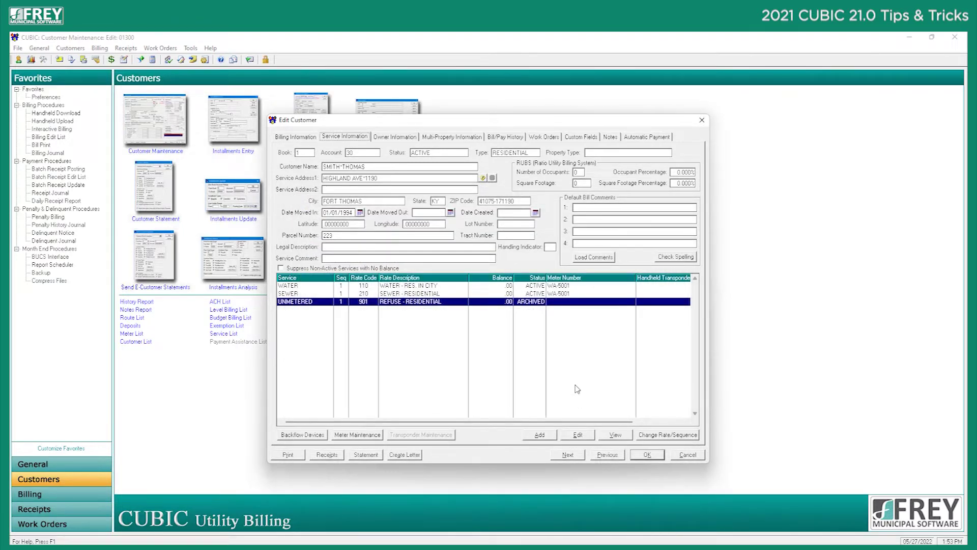
click(647, 455)
click(644, 359)
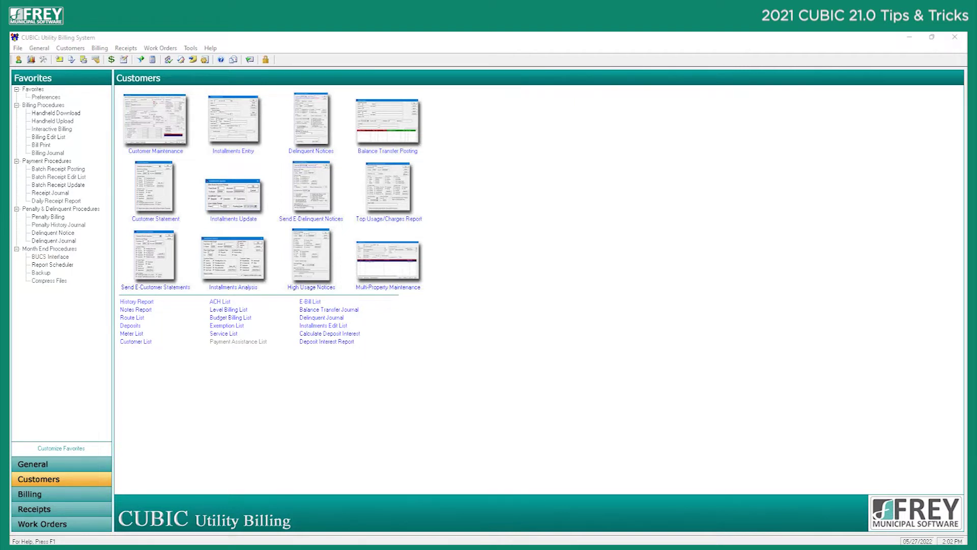
Enable suppressing the due/shut-off date on delinquent/shut-off notices in the system control preferences, and save without specifying a Crystal Reports path
click(39, 47)
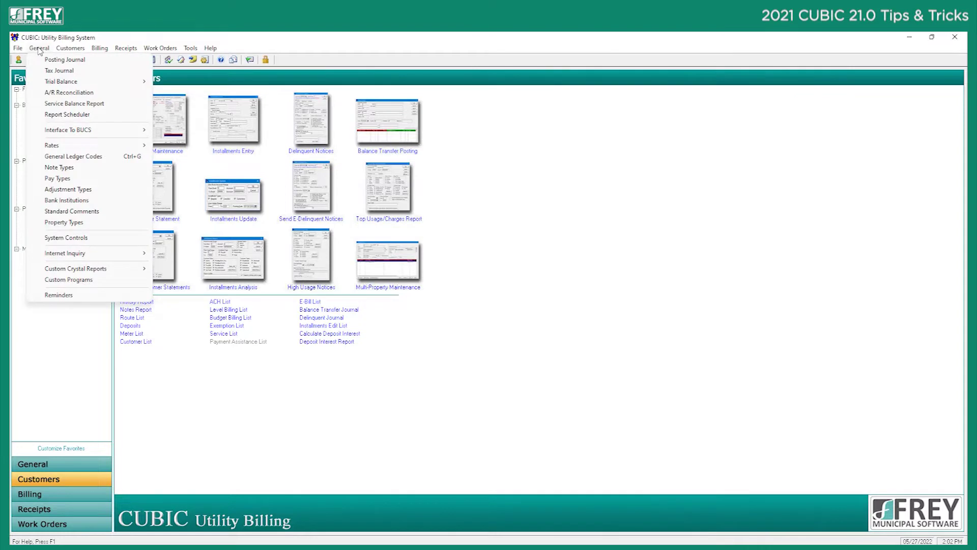
click(94, 238)
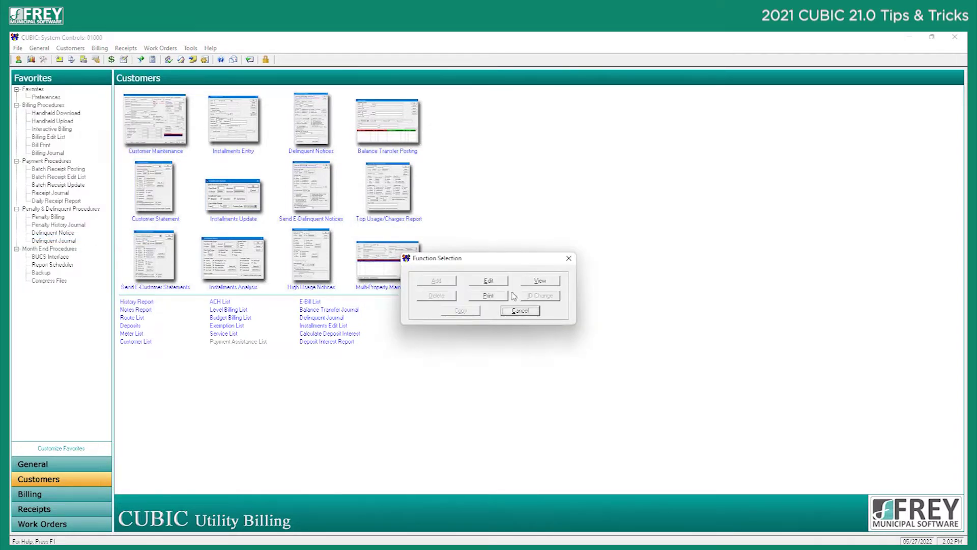
click(501, 288)
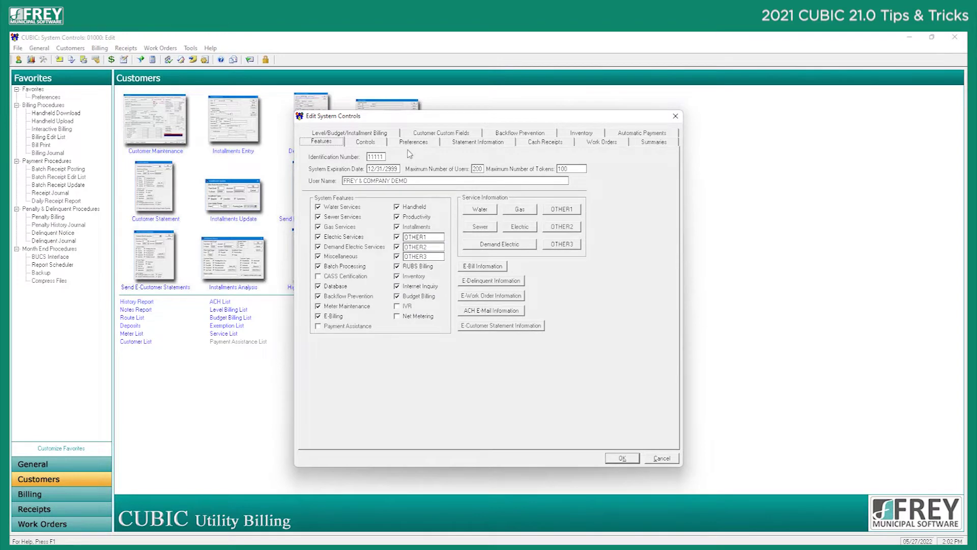
click(412, 143)
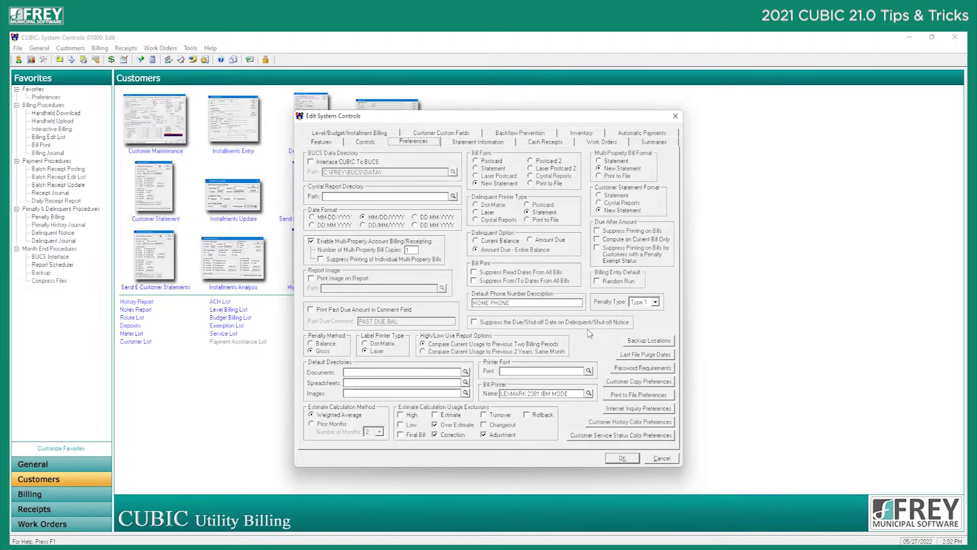
click(562, 324)
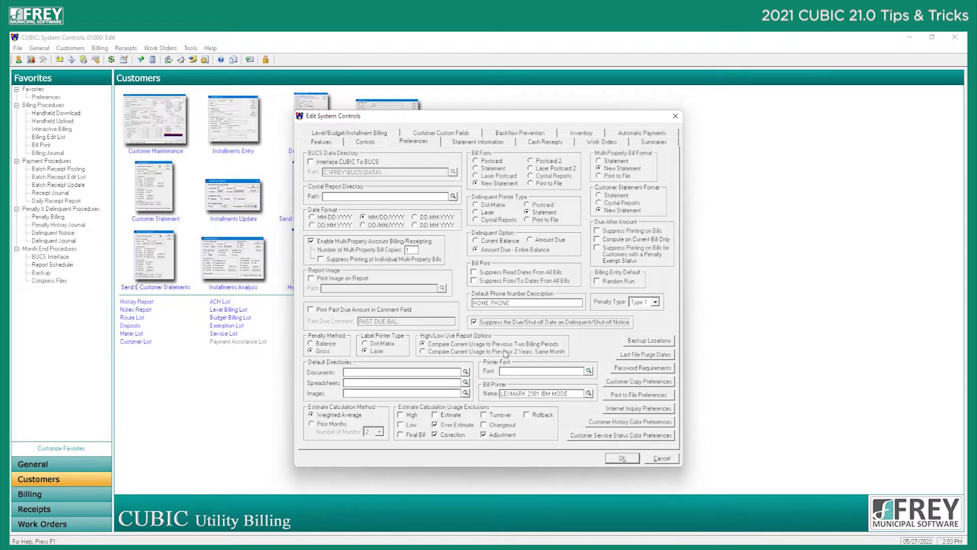
click(625, 458)
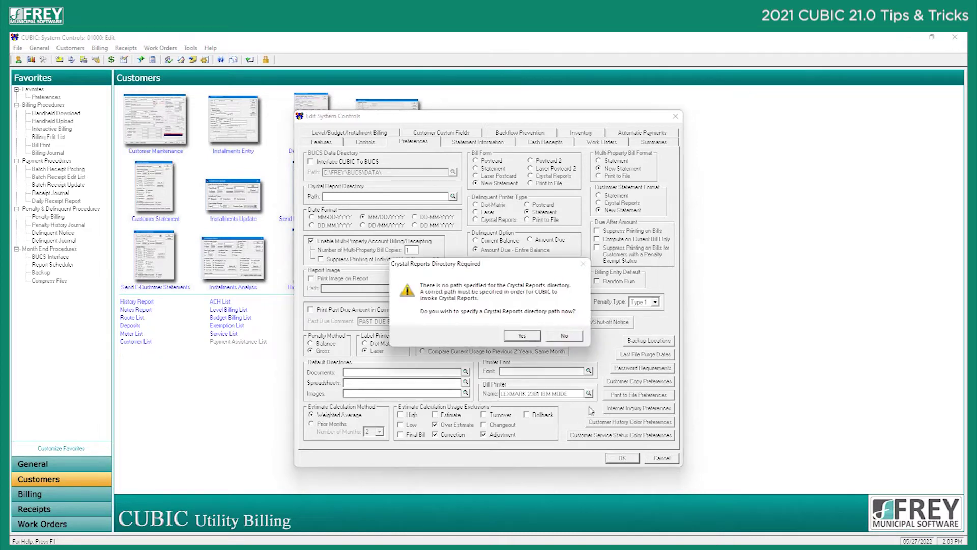
click(563, 336)
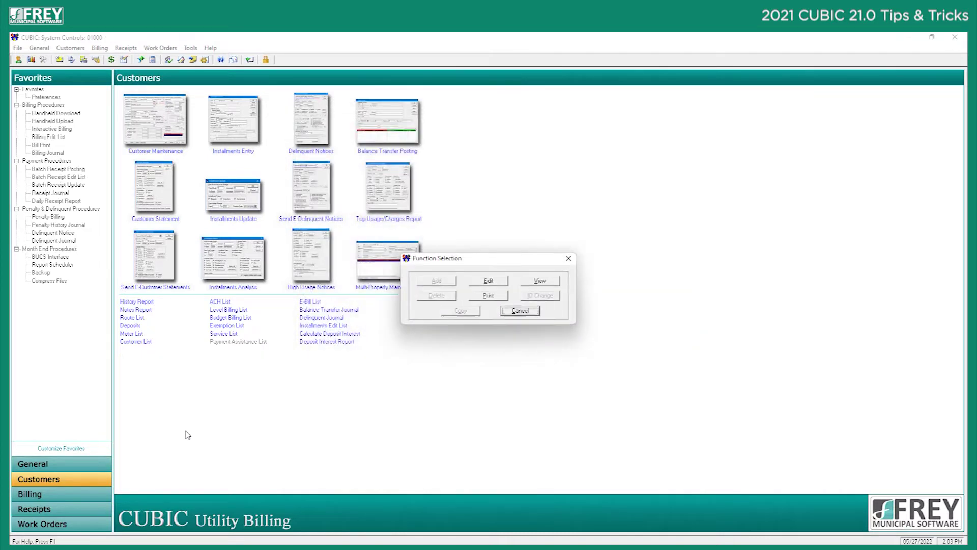
click(522, 313)
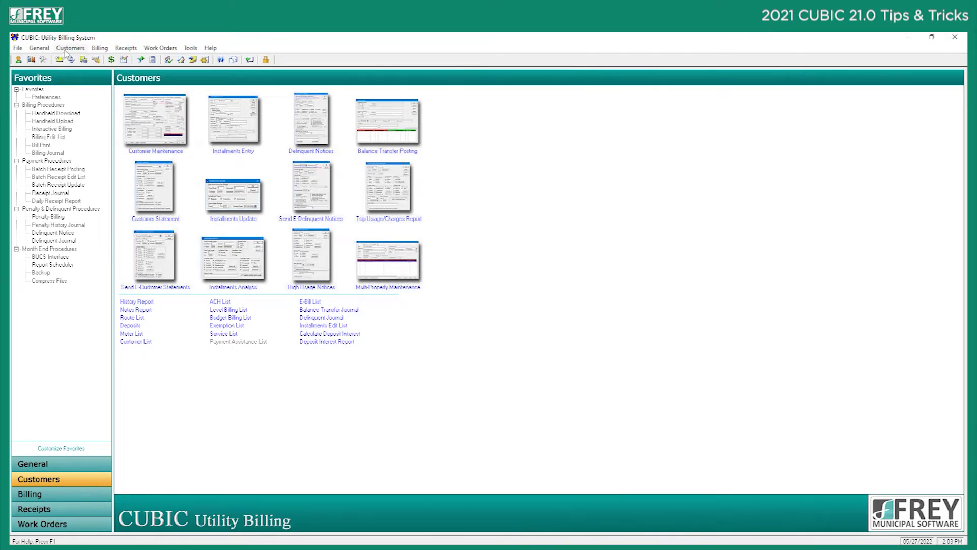
Set up delinquent notices with current date and due/shut-off date 05/27/2022 and manual selection of the notices to print
click(63, 49)
mouse_move(148, 205)
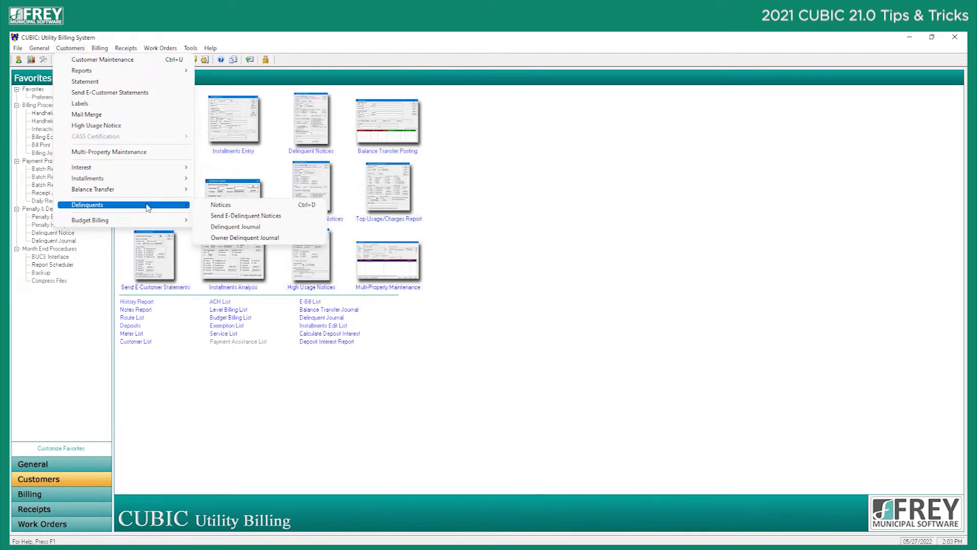
click(220, 205)
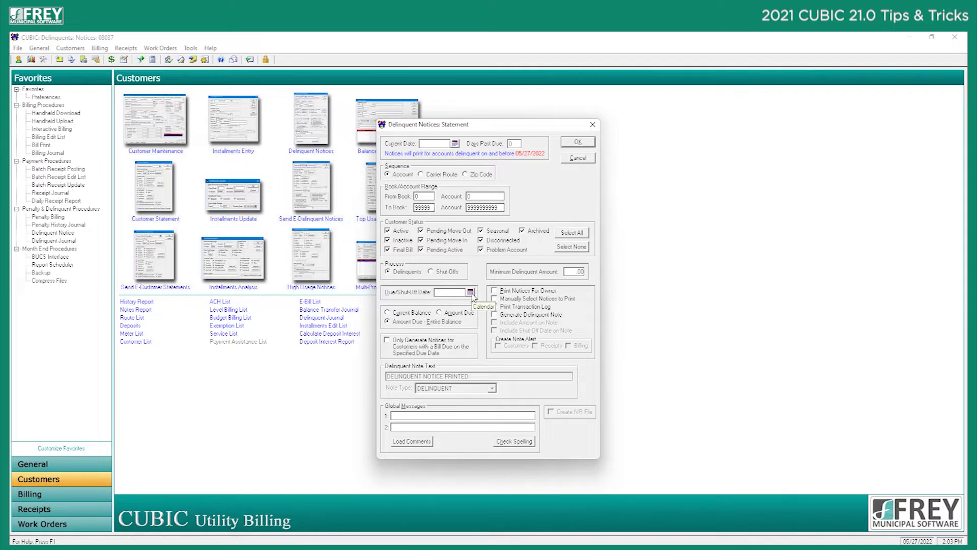
click(455, 144)
click(440, 205)
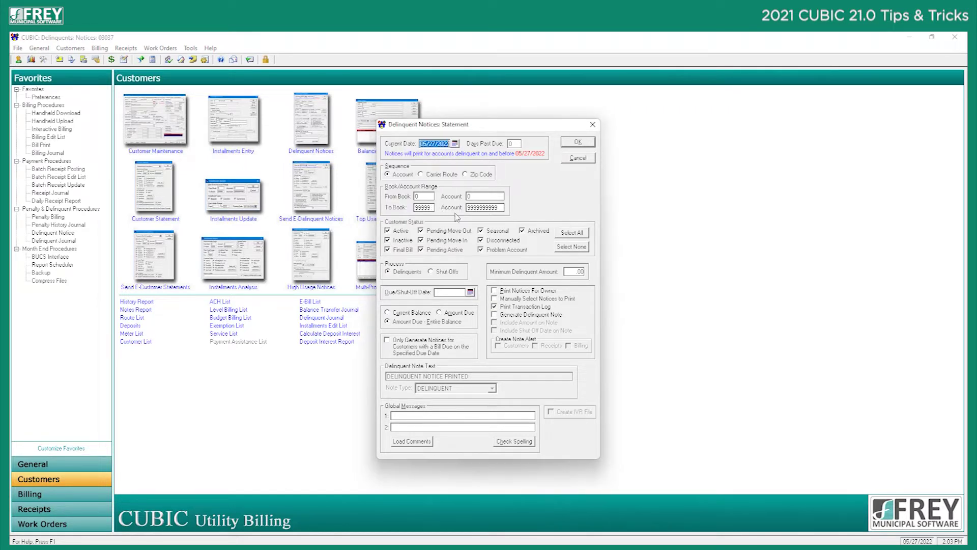
click(470, 291)
click(455, 354)
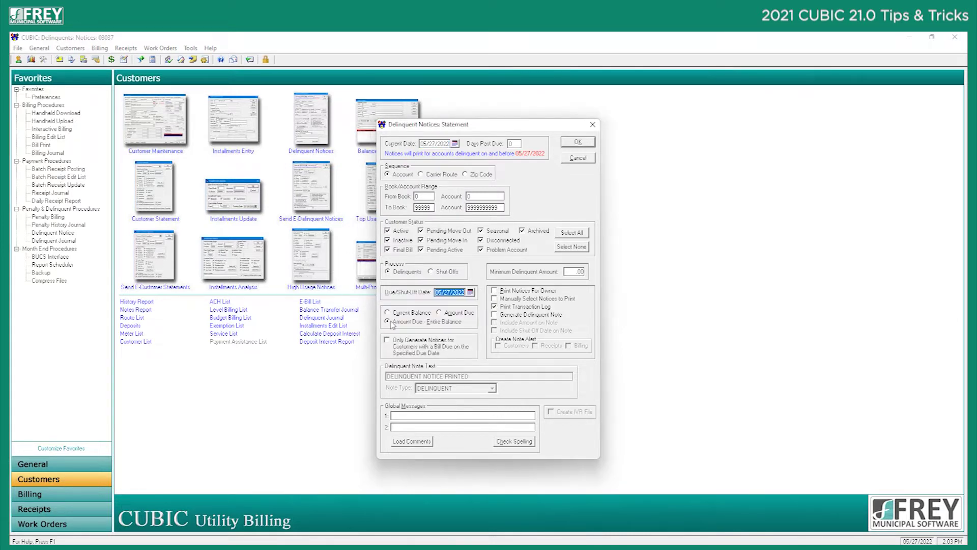
click(501, 300)
click(578, 143)
Select the first listed account, print its delinquent notice to a PDF named "Test shut off", and close the PDF after viewing it
click(280, 189)
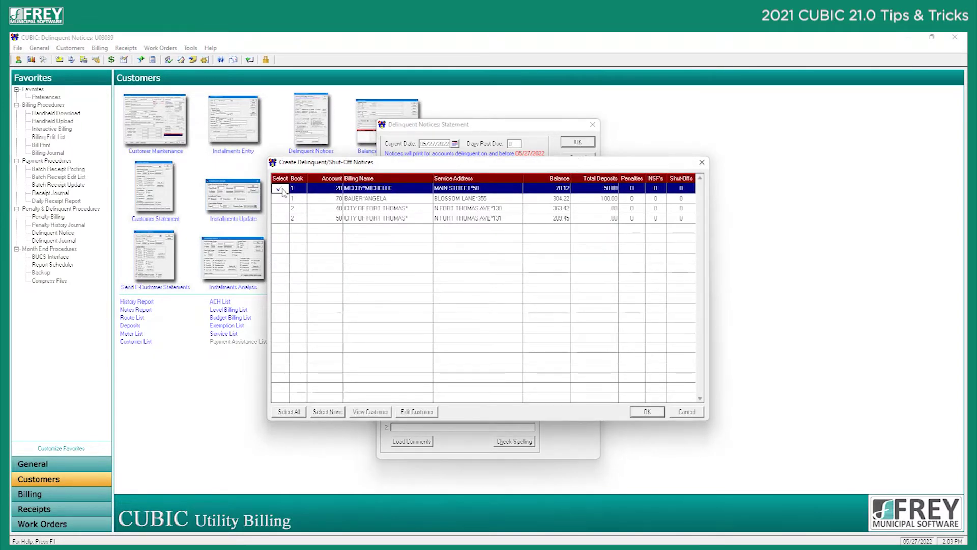
click(654, 414)
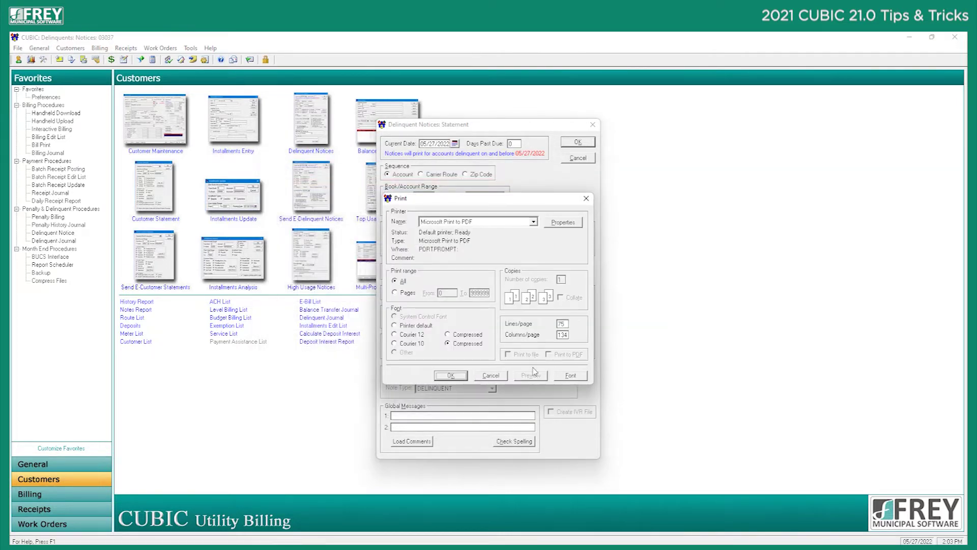
click(450, 375)
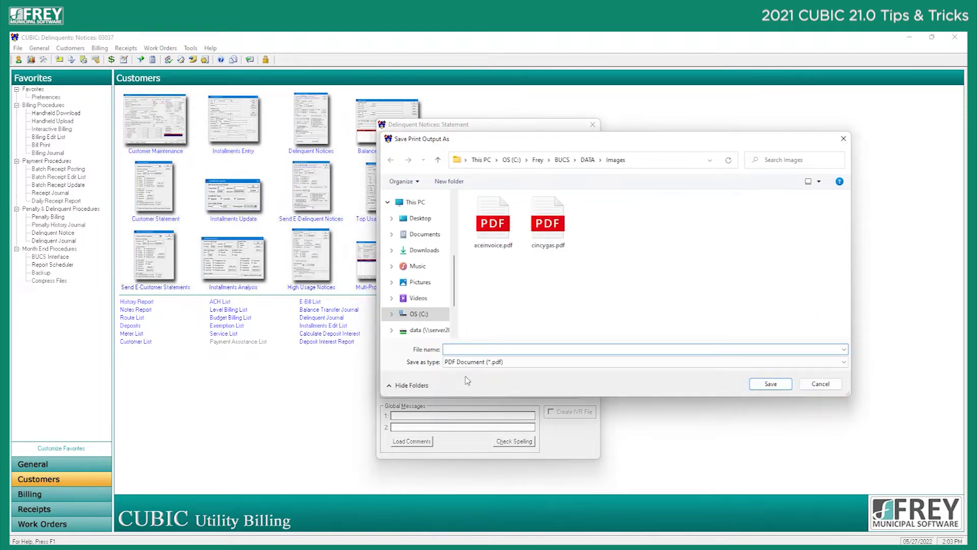
key(Return)
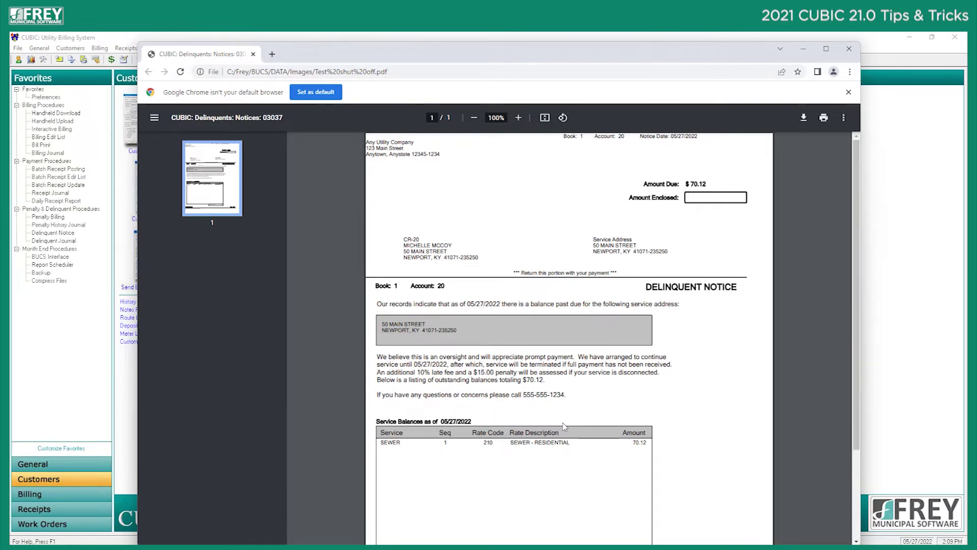
click(849, 48)
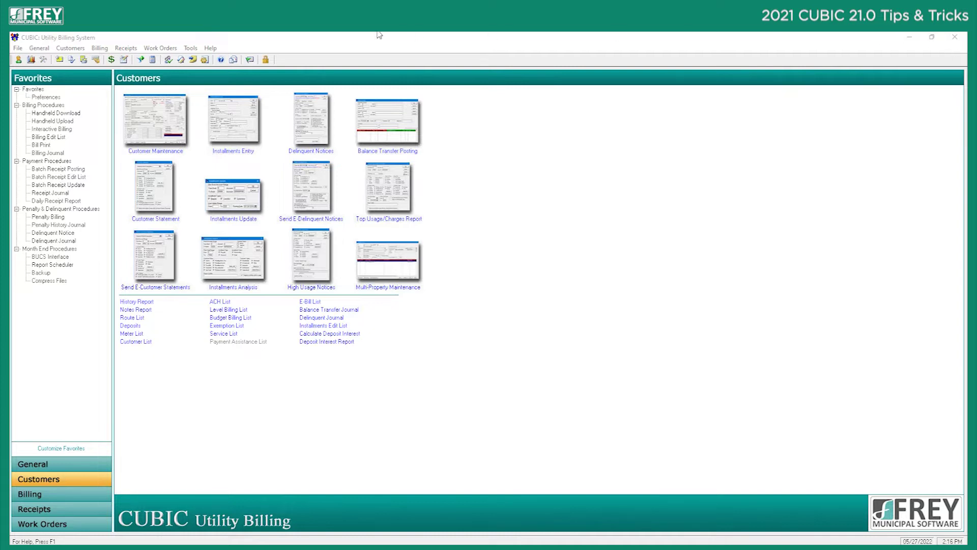
Clear all customer statuses in the Bill/Pay History Purge, try the Active and Inactive statuses, and cancel the purge
click(18, 48)
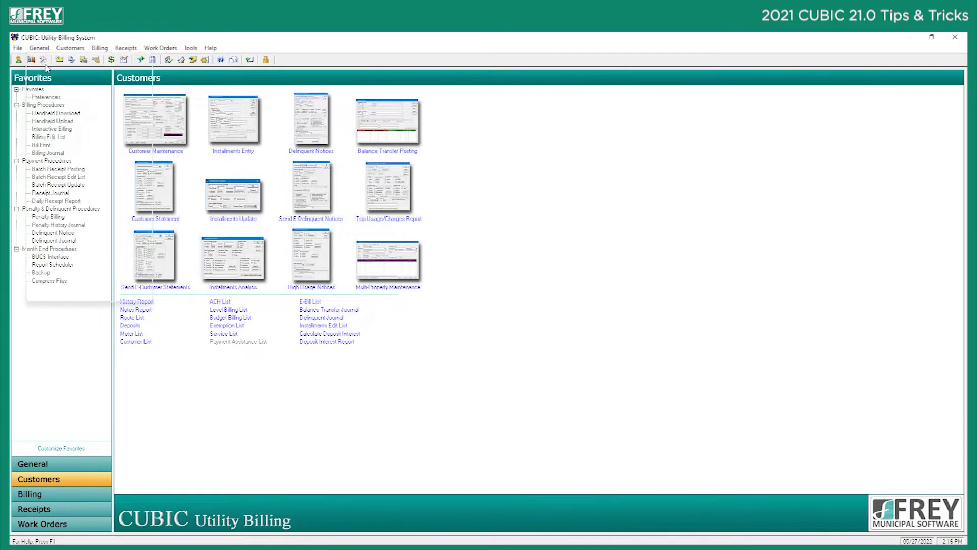
mouse_move(36, 75)
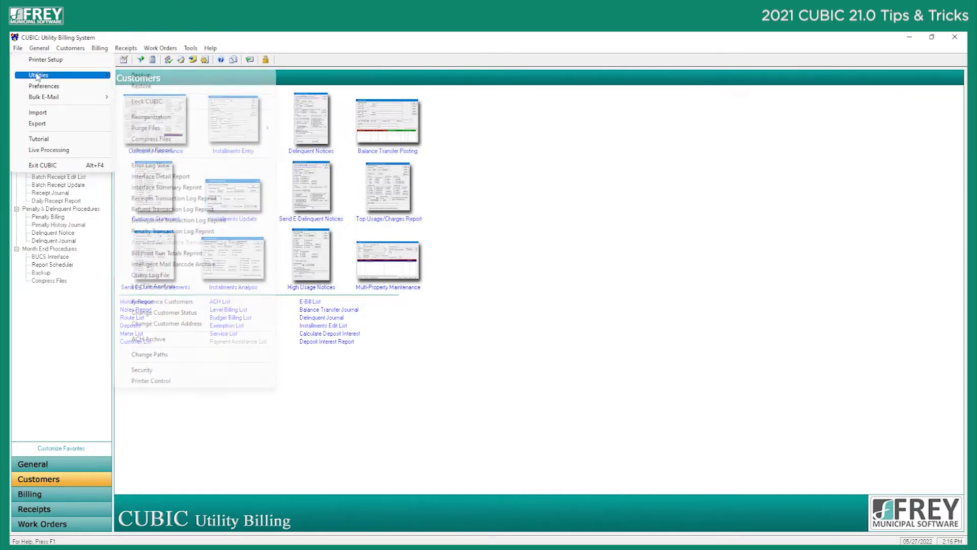
mouse_move(193, 129)
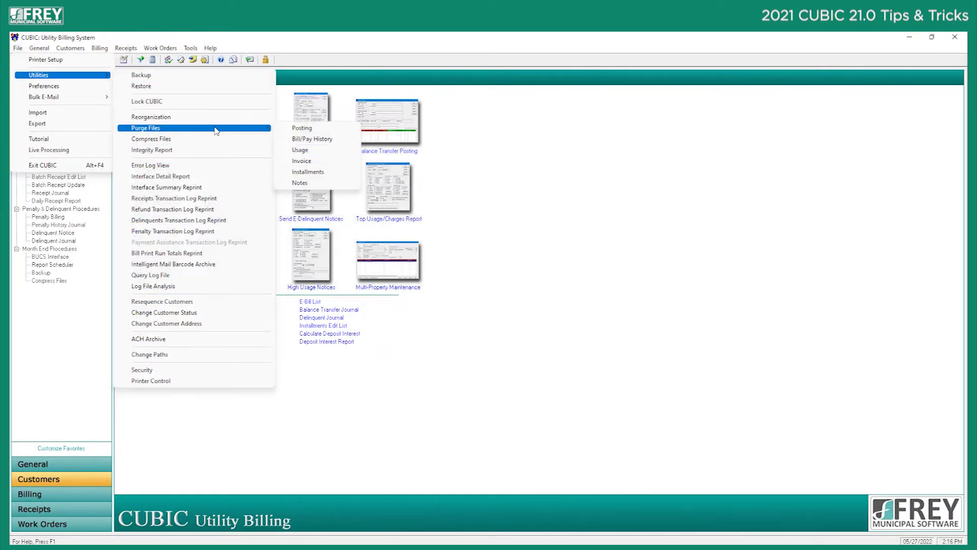
click(302, 139)
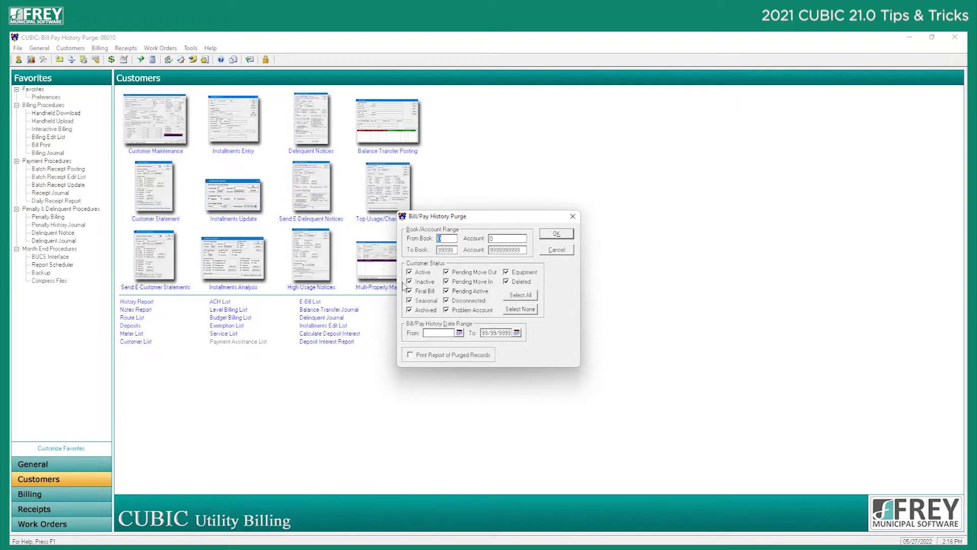
click(514, 309)
click(423, 272)
click(424, 282)
click(422, 272)
click(562, 253)
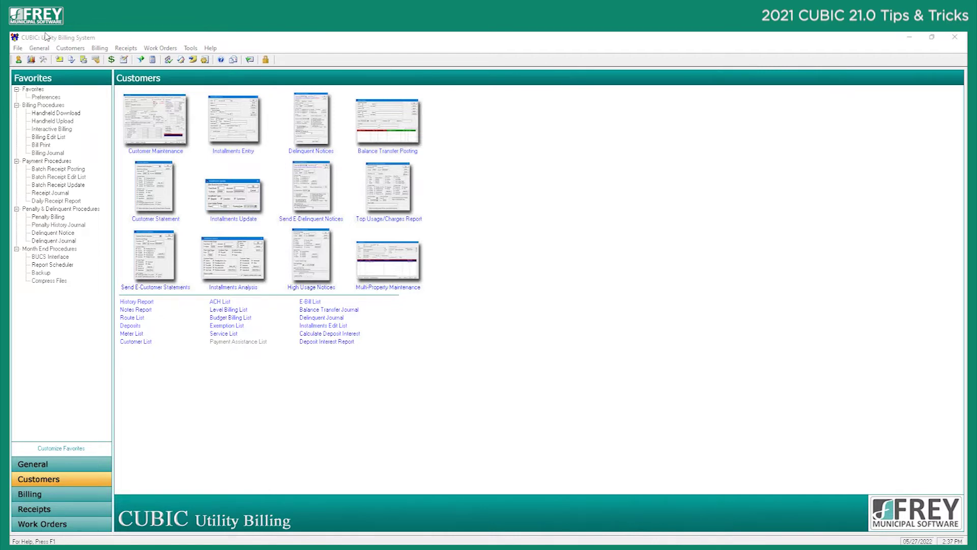
Open the first user of the MASTER group for editing in the system security settings
click(18, 48)
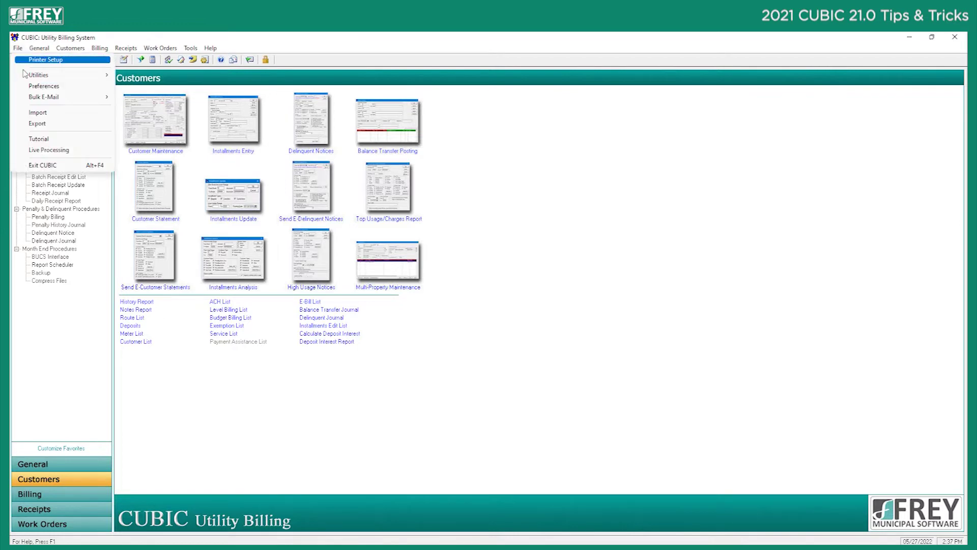
mouse_move(43, 77)
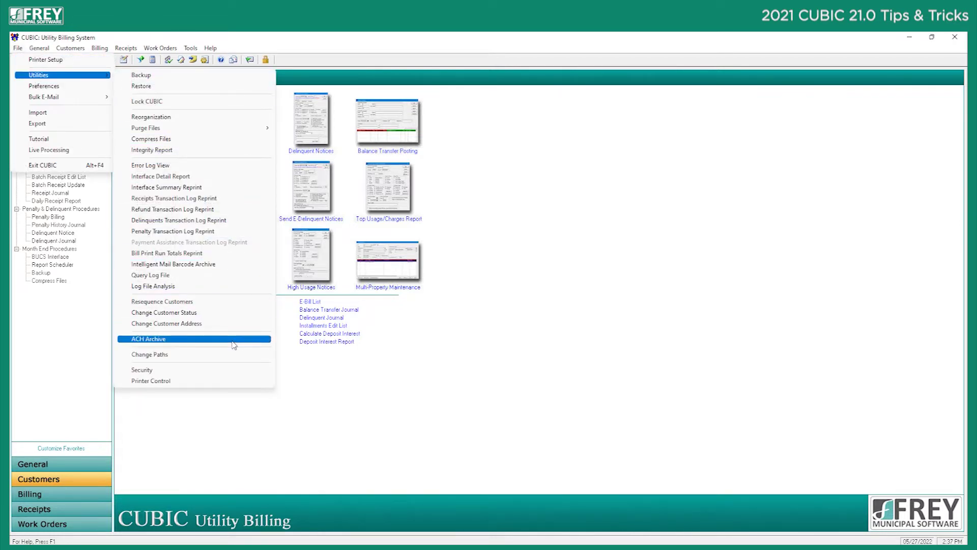
click(224, 373)
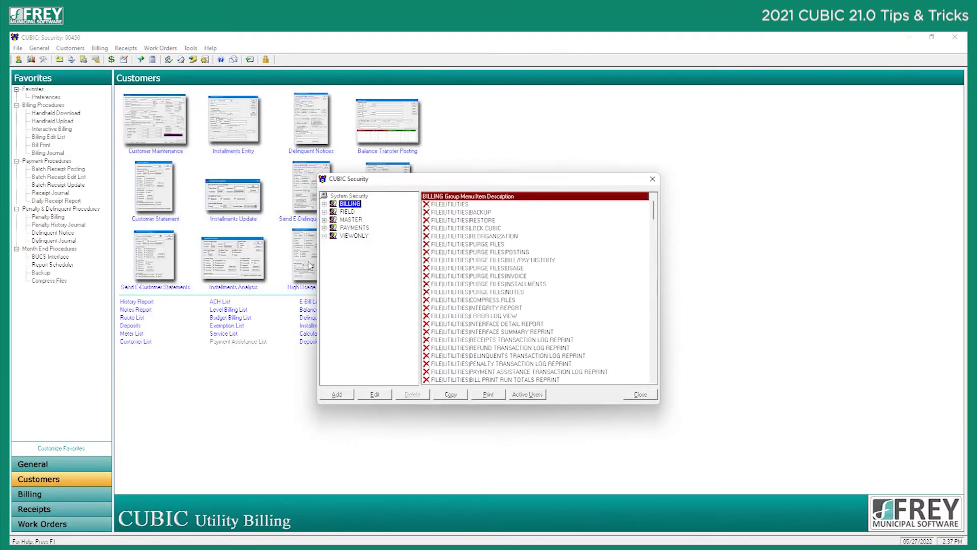
click(324, 220)
click(356, 228)
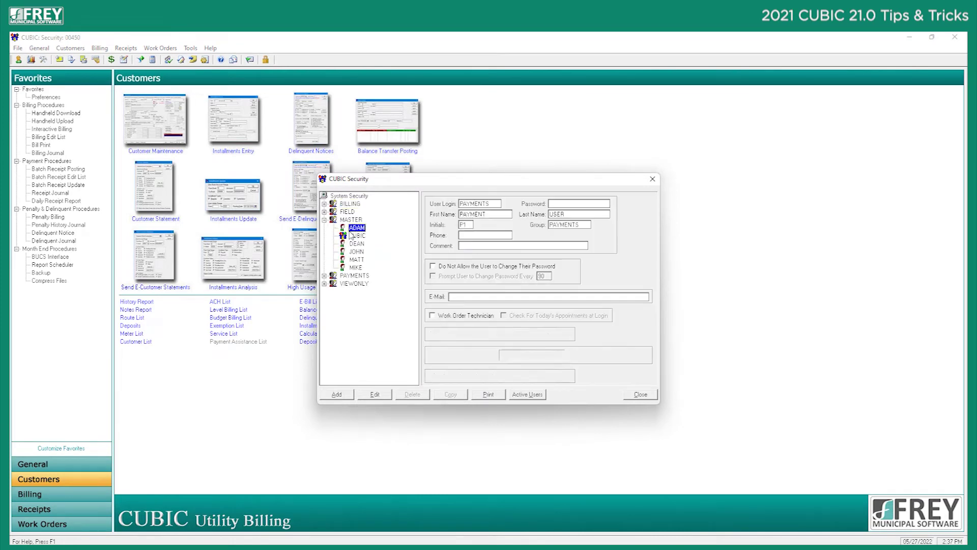
click(383, 396)
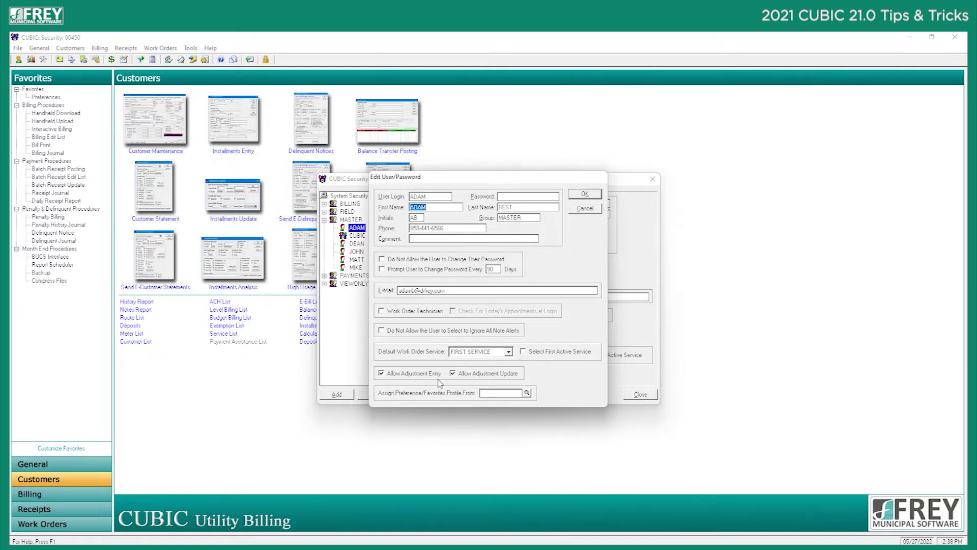
Toggle the user's Allow Adjustment Entry and Allow Adjustment Update permissions, leave both enabled, and save the user
click(469, 375)
click(423, 375)
click(454, 375)
click(426, 375)
click(381, 373)
click(585, 193)
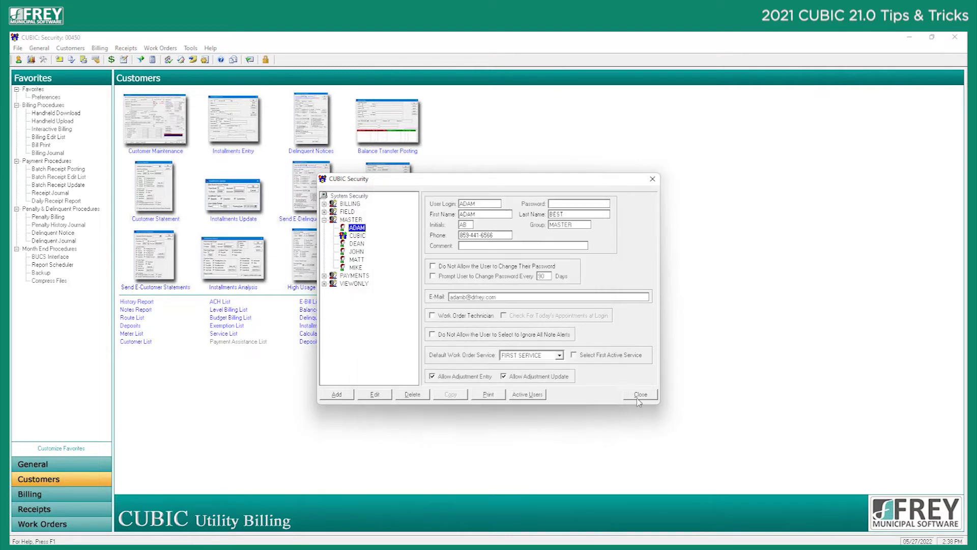
Close the security settings and set the Charge/Usage Factor of metered rate code 110 to 100 in Rates Maintenance
click(637, 395)
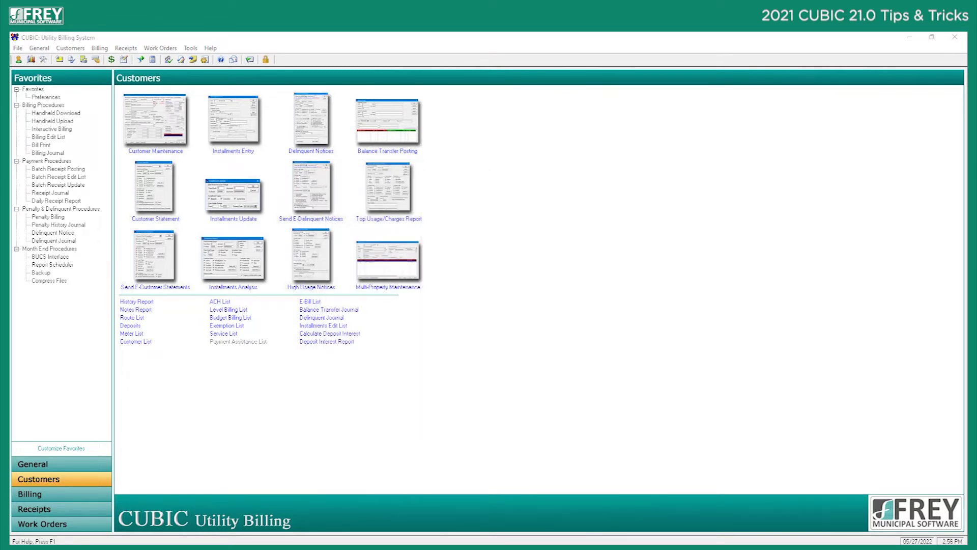
click(40, 49)
mouse_move(85, 144)
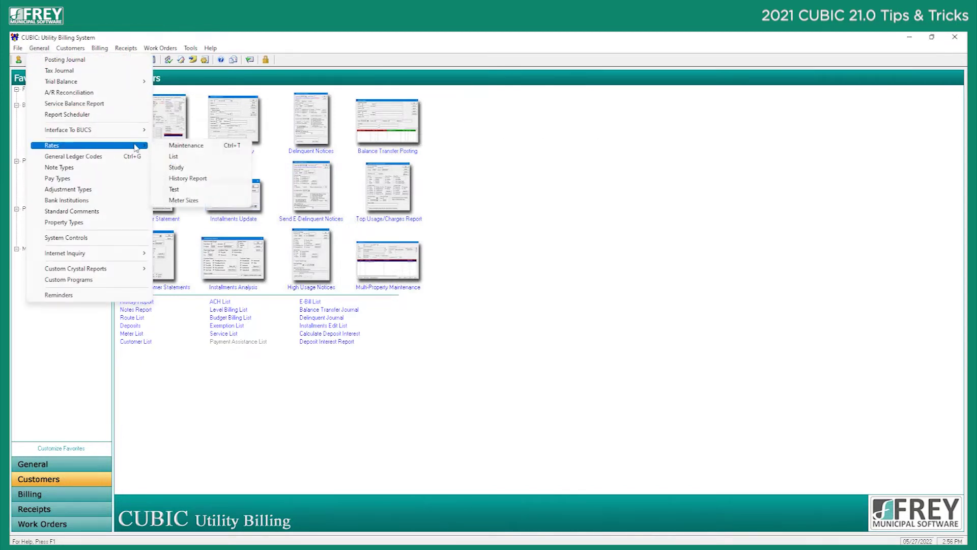
click(162, 146)
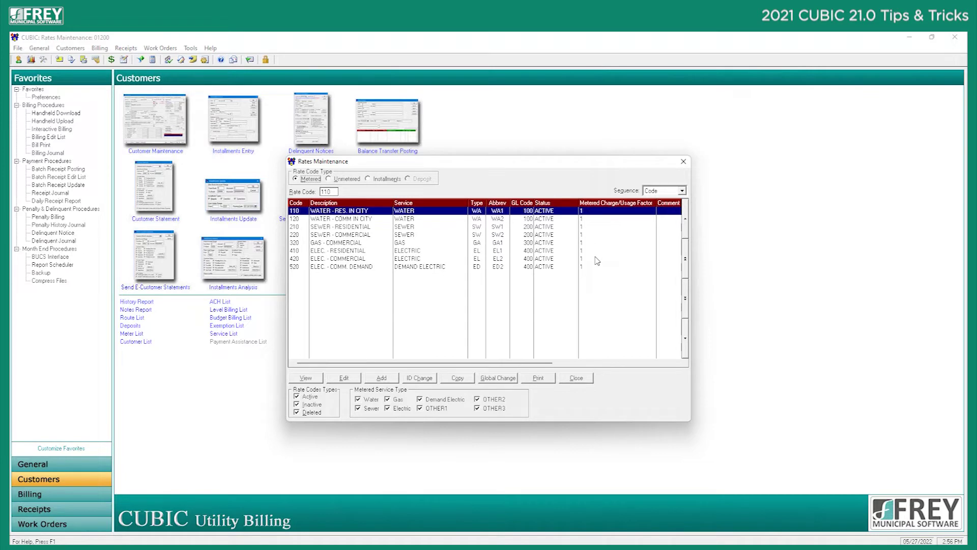
click(345, 377)
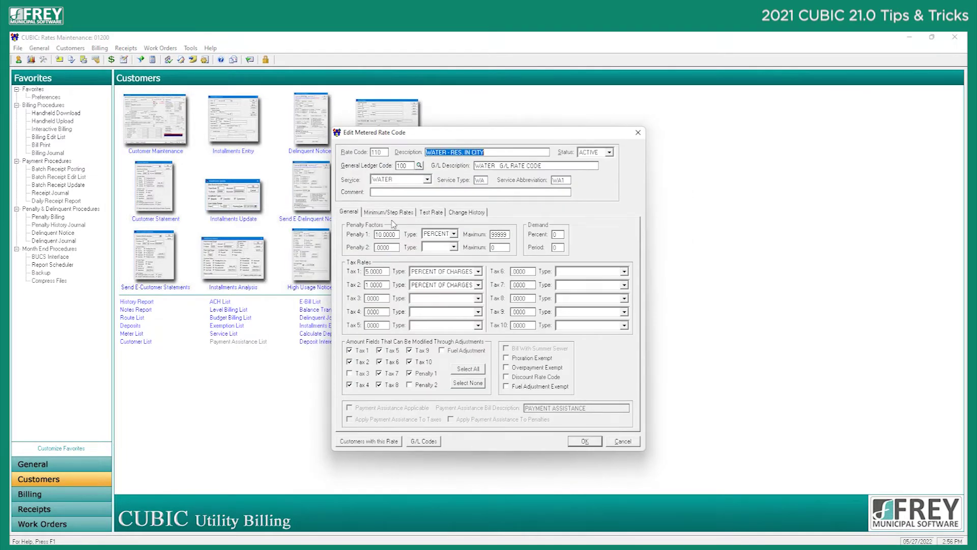
click(391, 212)
click(406, 227)
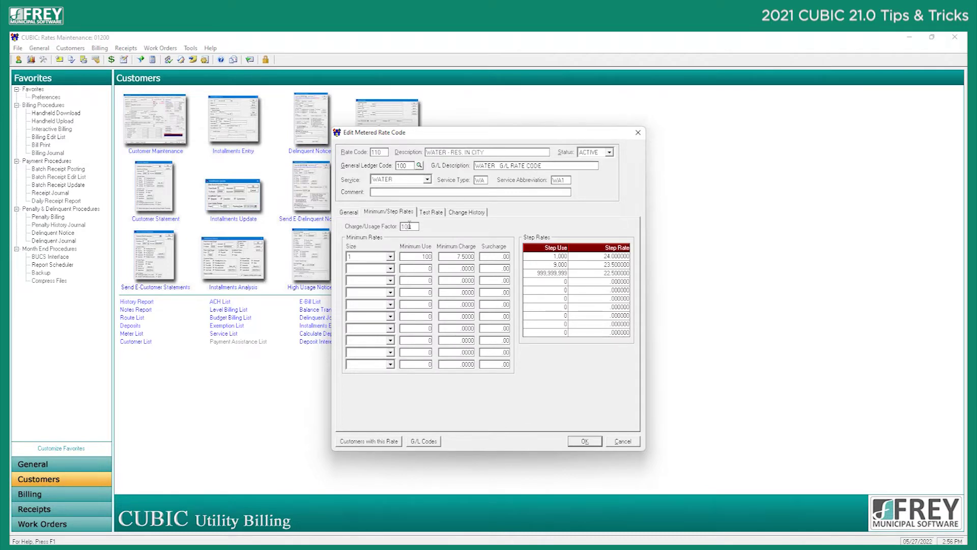
click(591, 444)
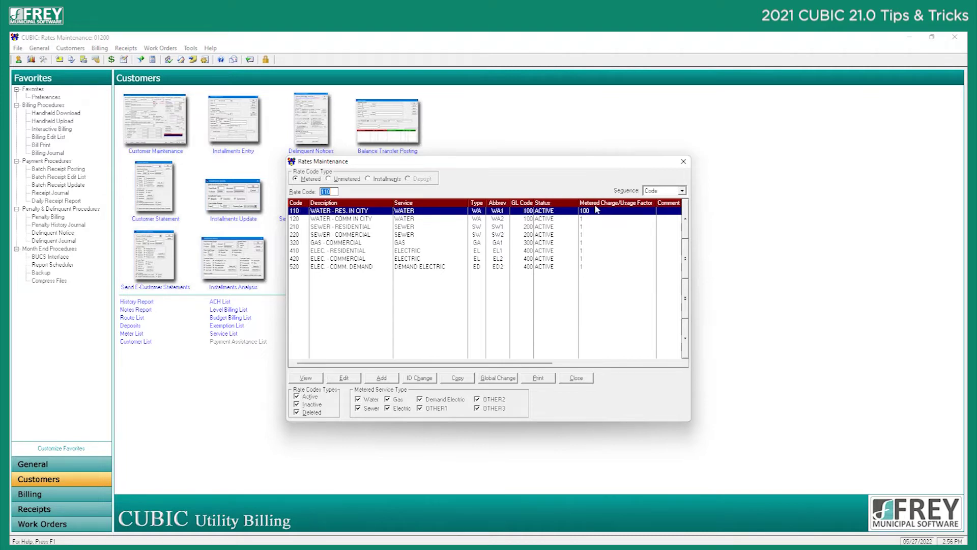
click(585, 379)
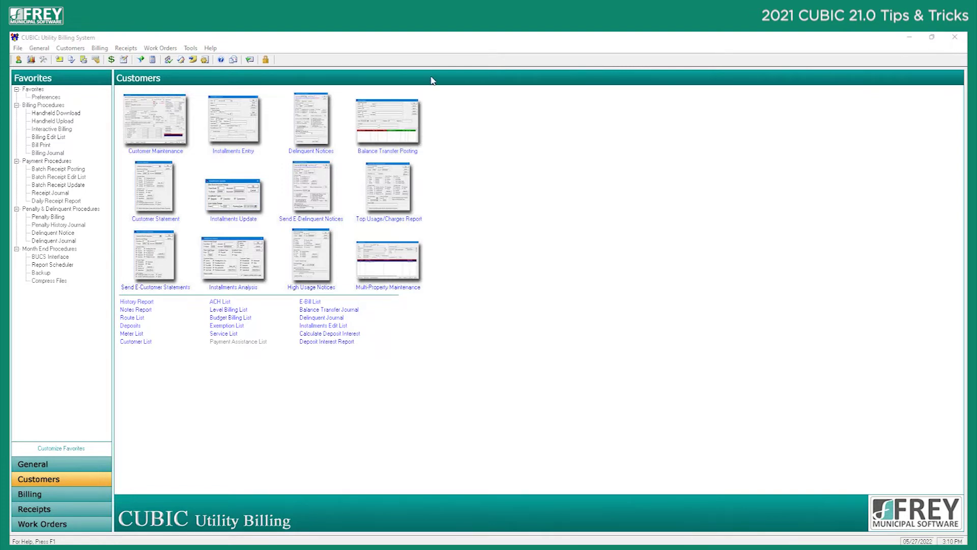
Display the customers assigned to metered rate code 110 from its rate settings
click(34, 49)
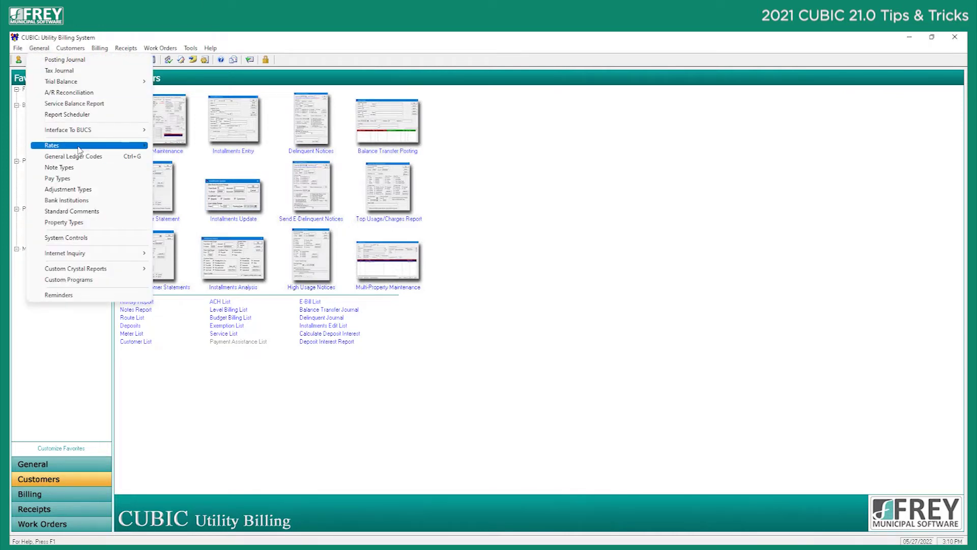
mouse_move(97, 149)
click(185, 145)
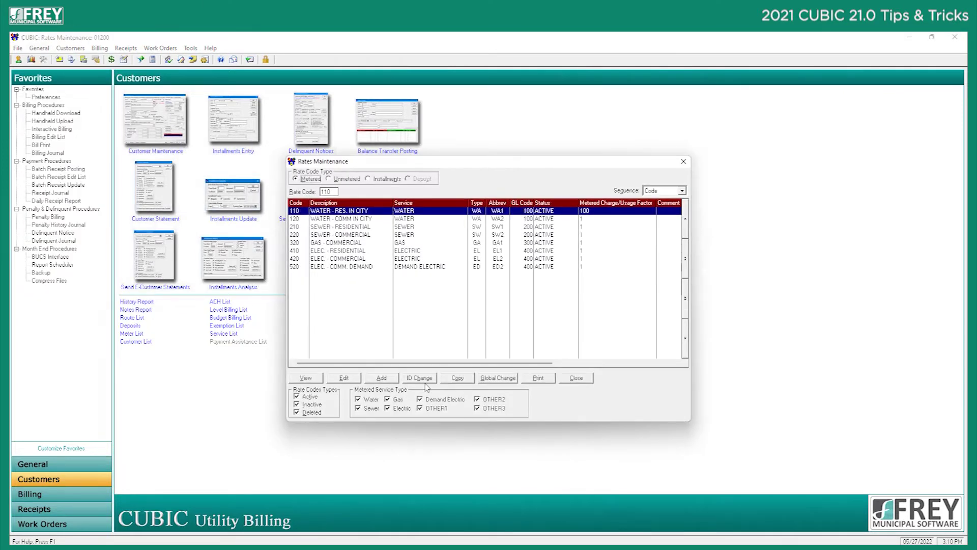
click(355, 381)
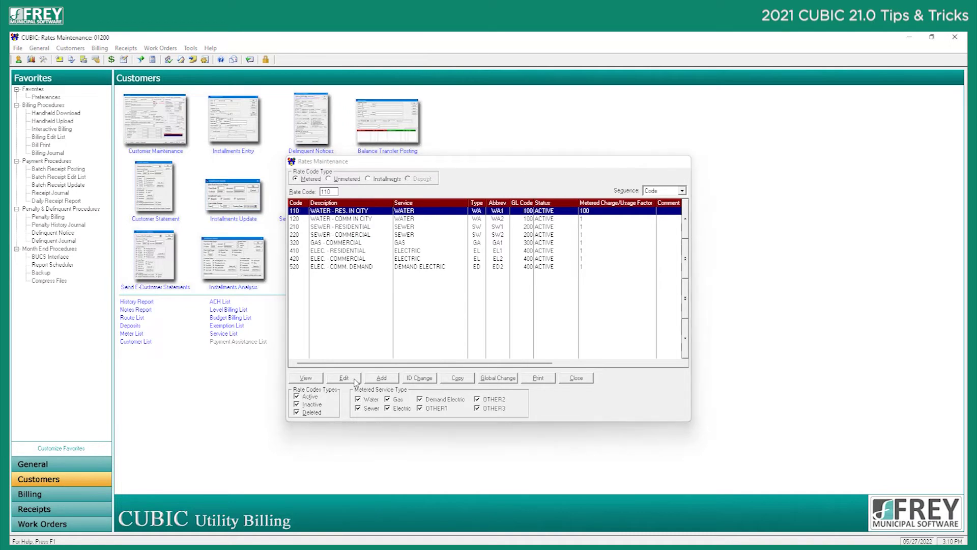
click(354, 442)
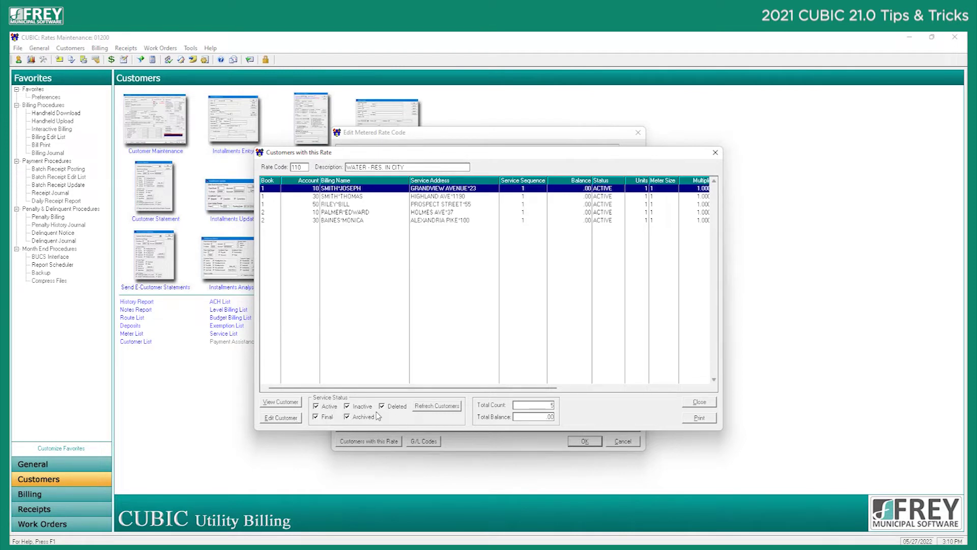
Exclude Deleted and Inactive services from the rate's customer list, refresh it, and close the rate windows without saving
click(391, 406)
click(367, 407)
click(436, 407)
click(698, 402)
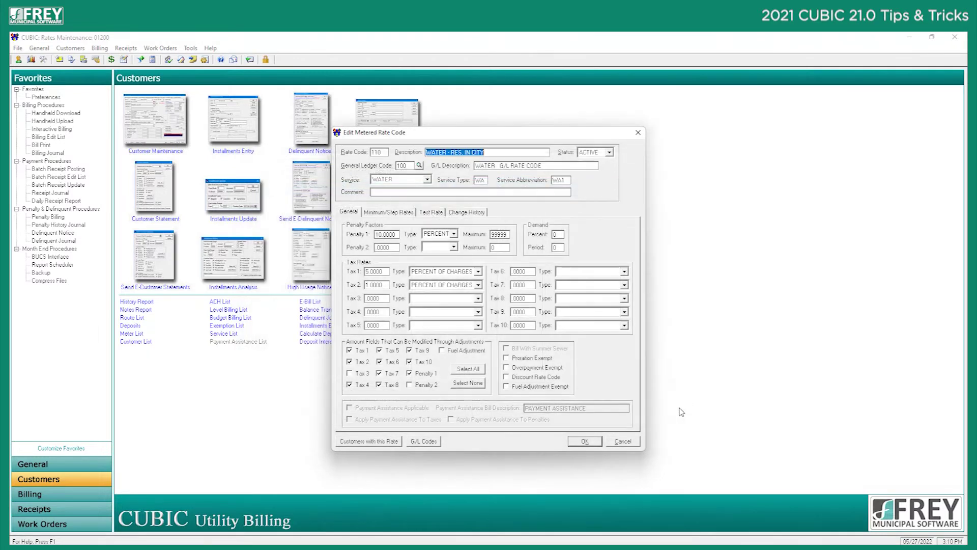
click(623, 440)
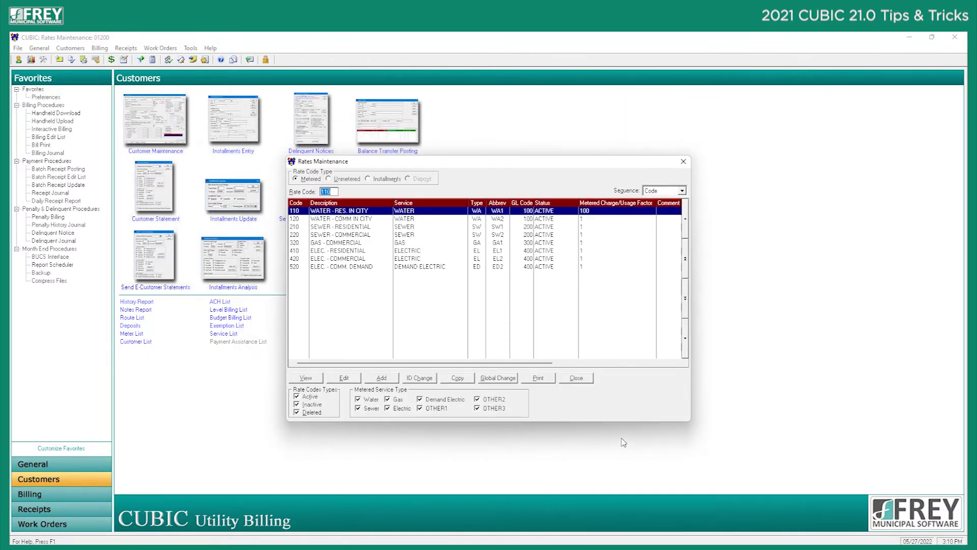
click(575, 379)
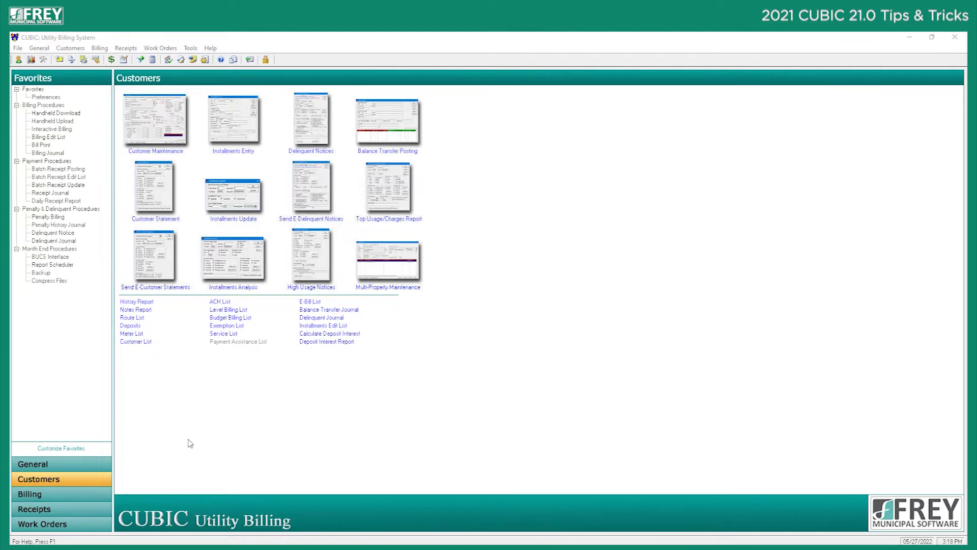
Preview the Customer Exemption List with all exemption types, including Purge, and close the report and the customer list
click(145, 111)
click(578, 363)
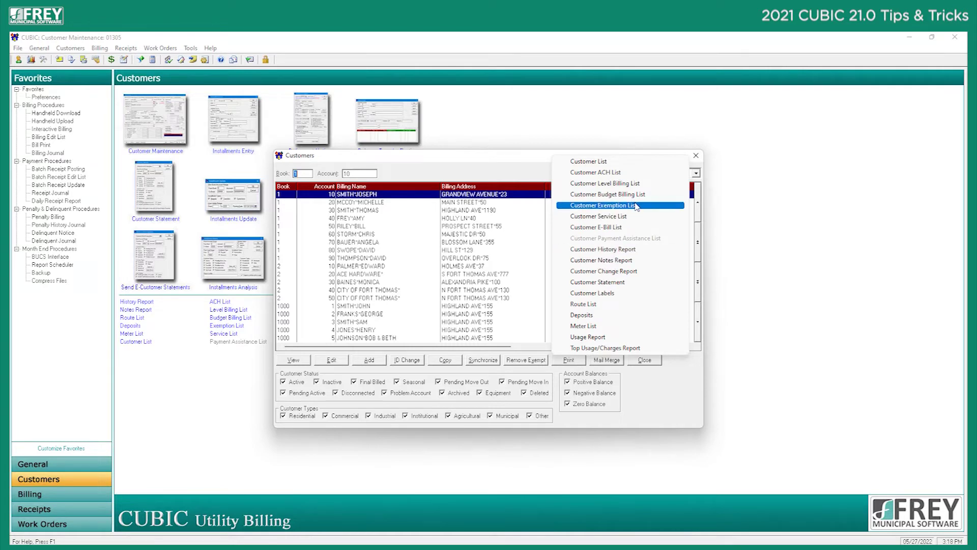
click(602, 205)
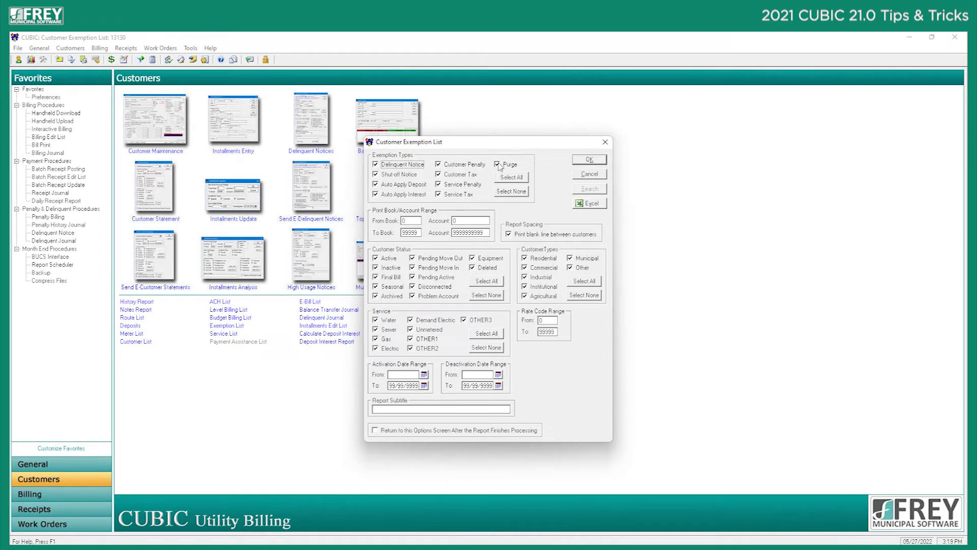
click(586, 161)
click(531, 376)
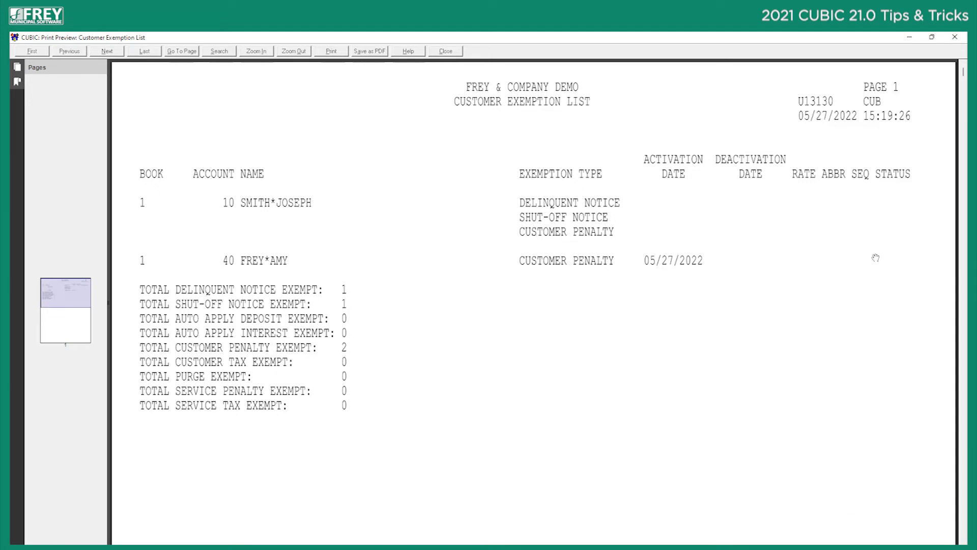
click(442, 53)
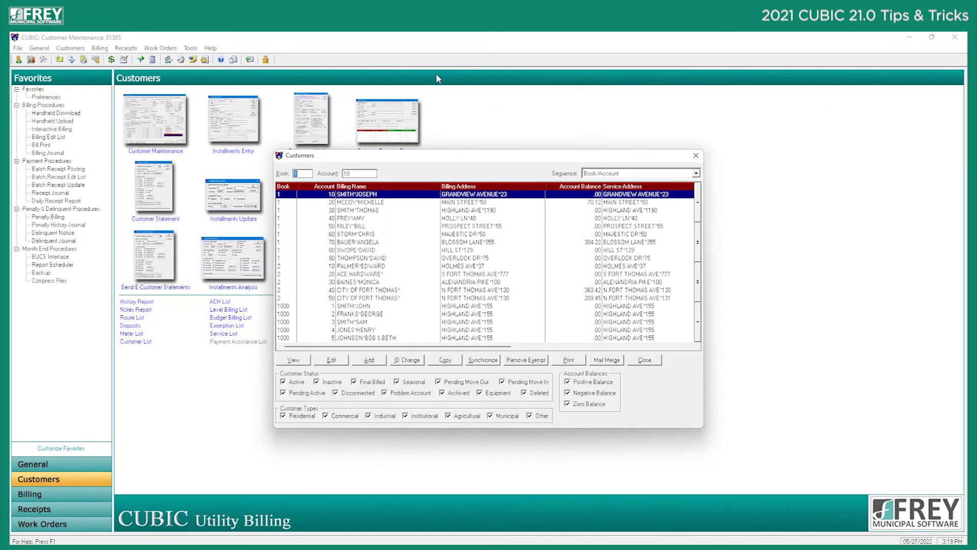
click(644, 359)
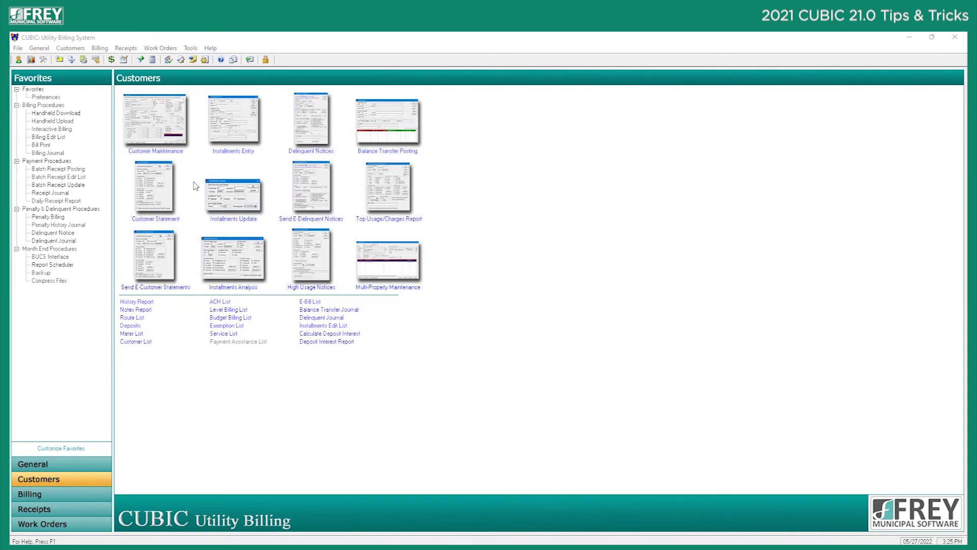
View the 05/27/2022 bill in the first listed customer's Bill/Pay History, including its budget amount, and close the customer windows
click(158, 117)
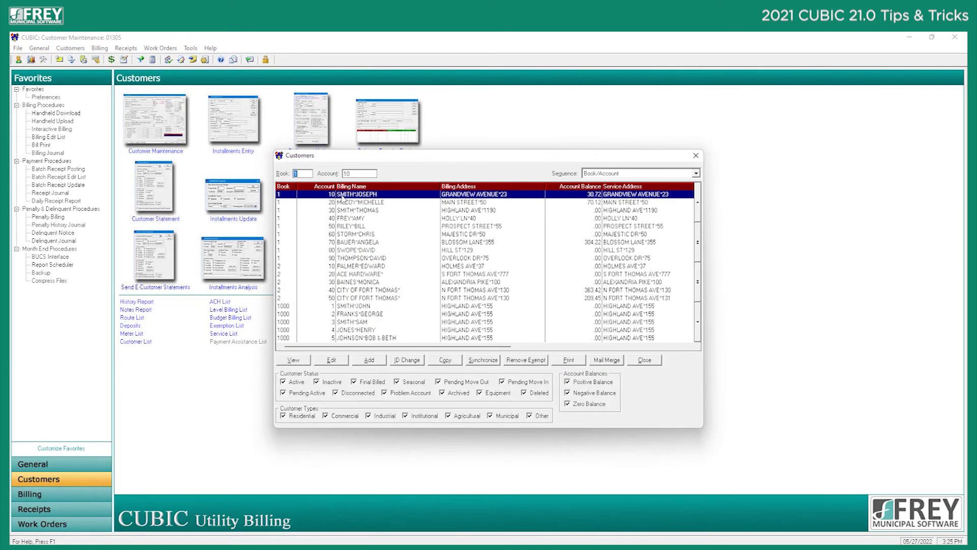
double_click(370, 196)
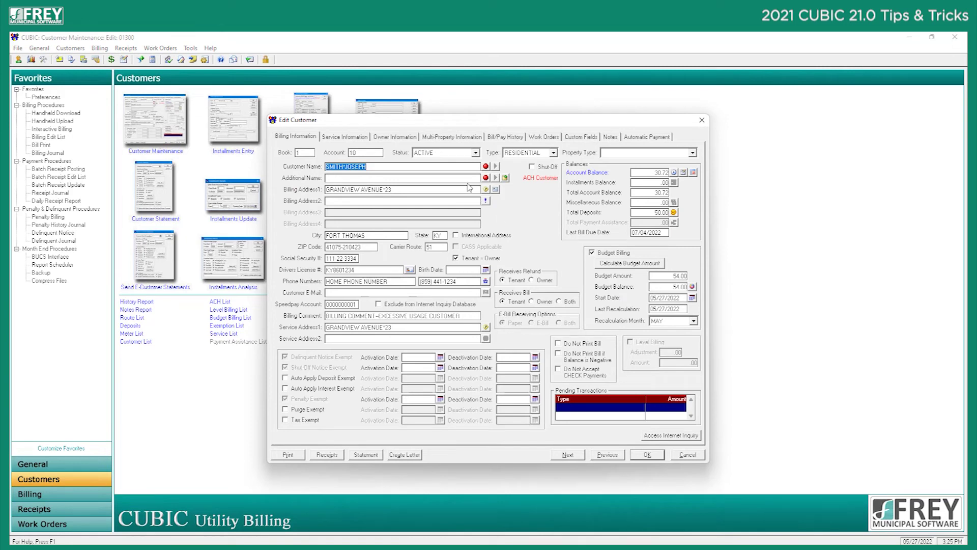
click(489, 137)
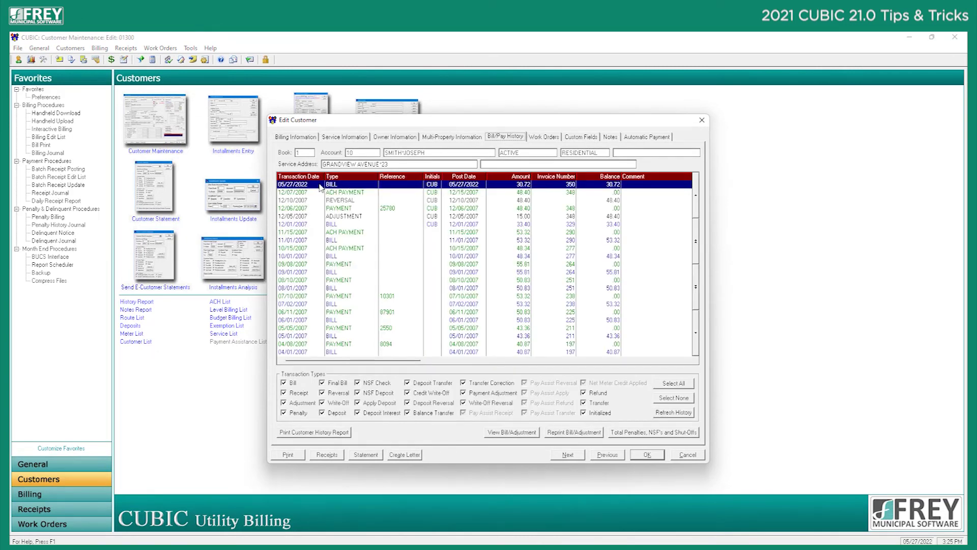
double_click(463, 185)
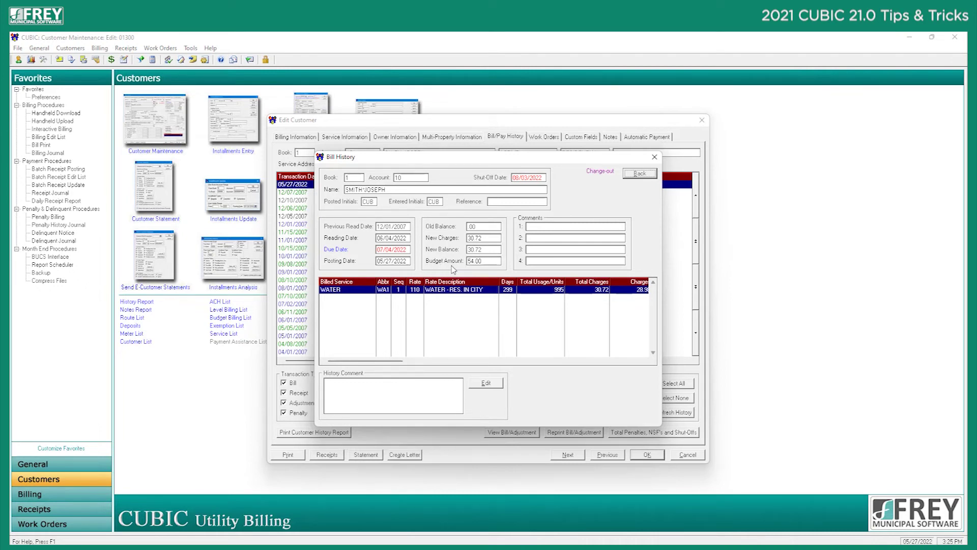
click(636, 174)
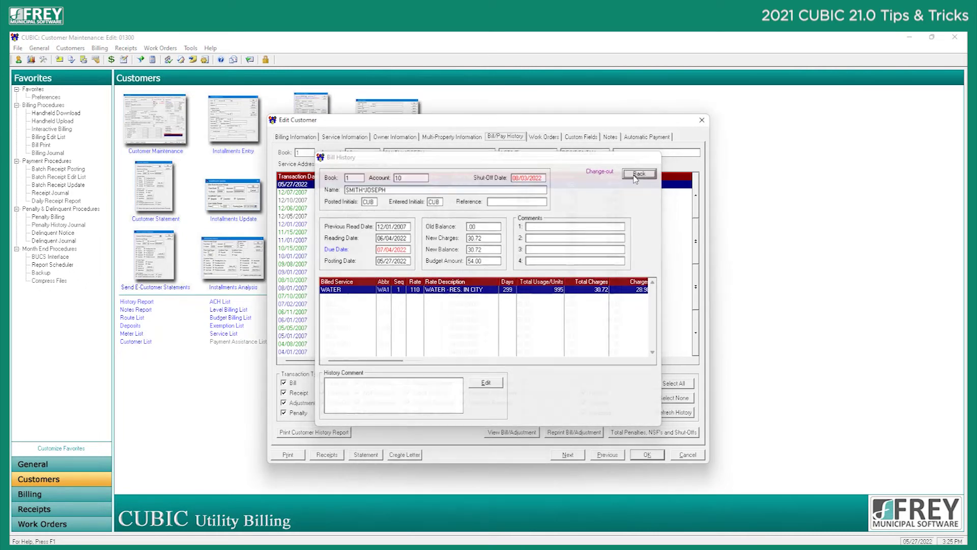
click(697, 123)
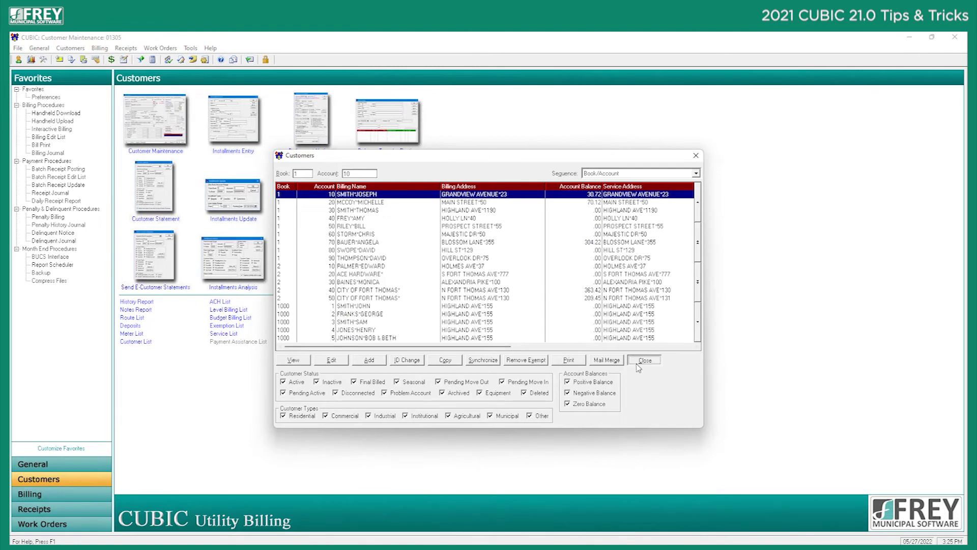
click(638, 365)
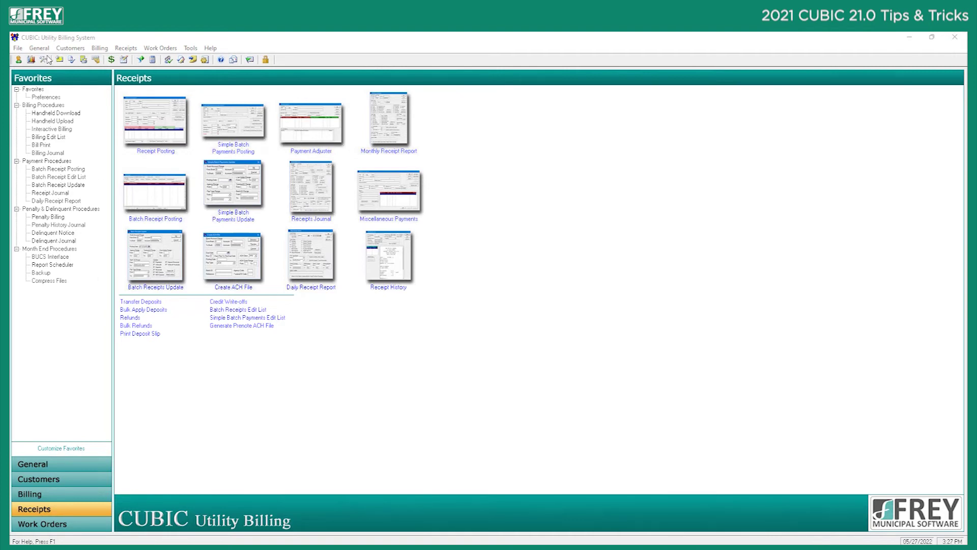
Load the first City of Fort Thomas account into a Write-off receipt posting, review the write-off note options, and cancel the posting
click(146, 133)
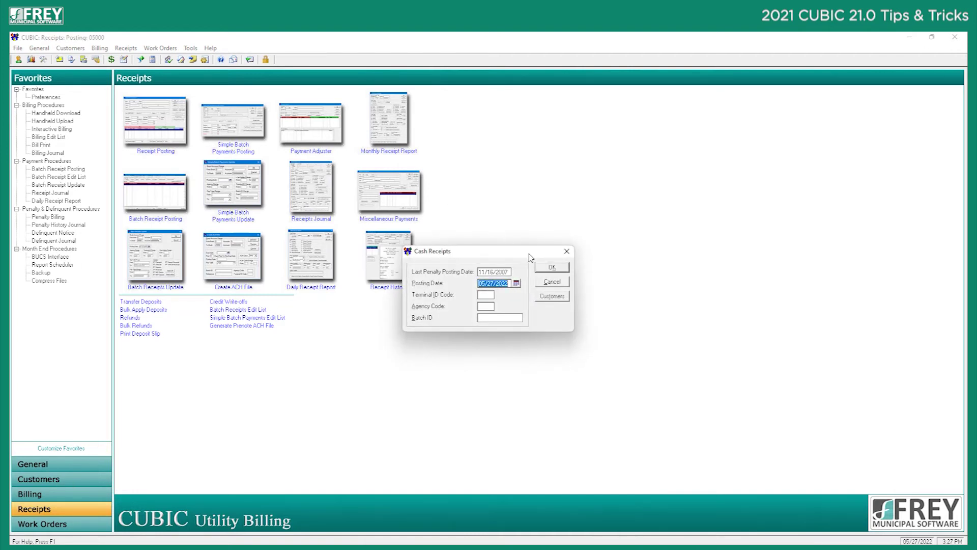
click(543, 267)
click(438, 291)
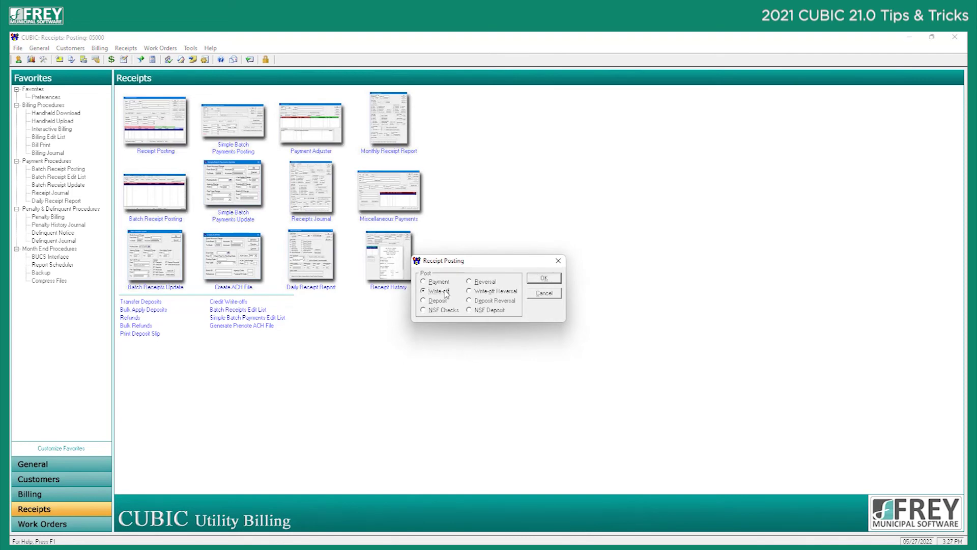
click(546, 278)
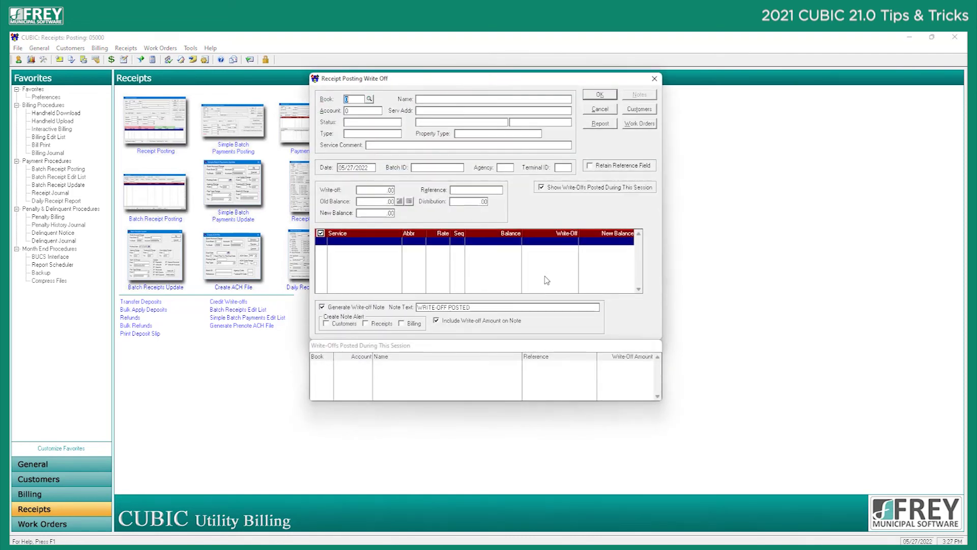
click(370, 100)
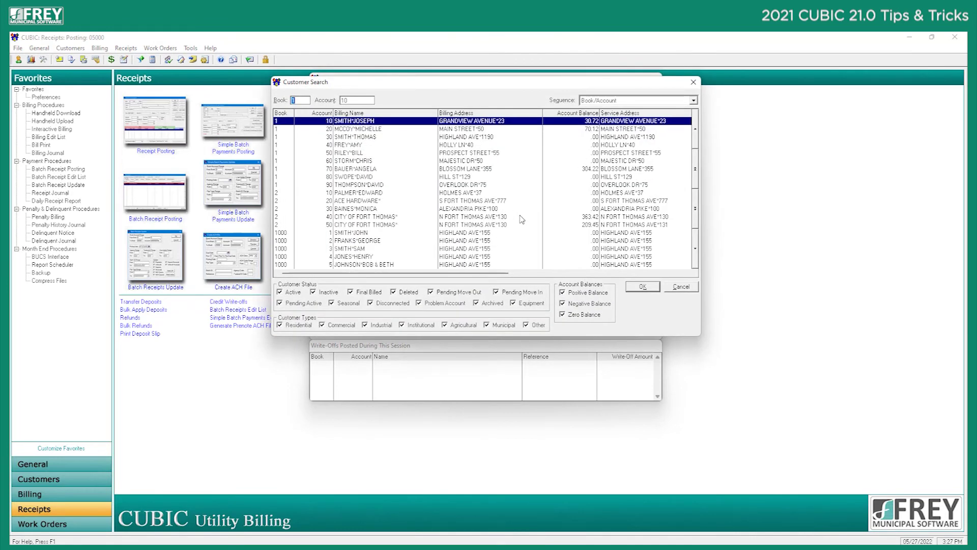
double_click(572, 220)
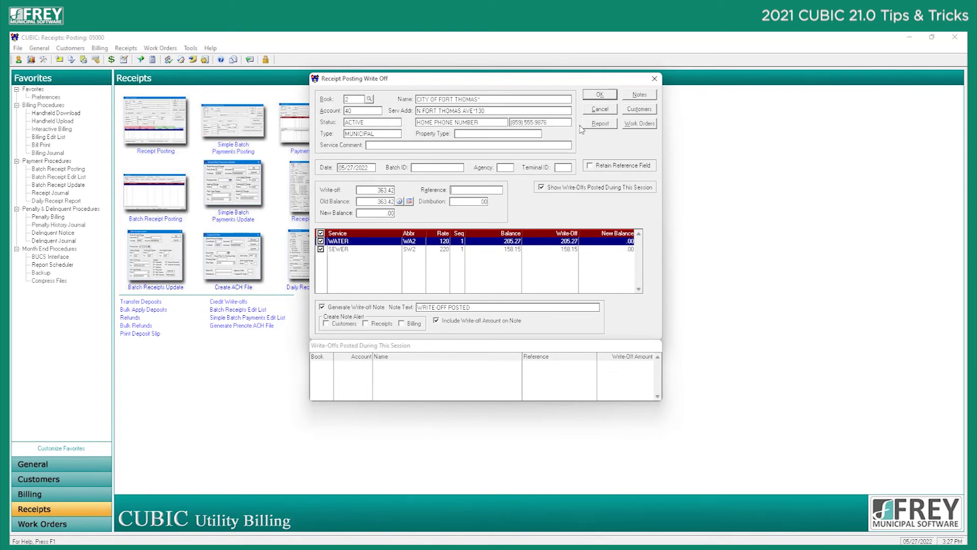
click(594, 110)
key(Return)
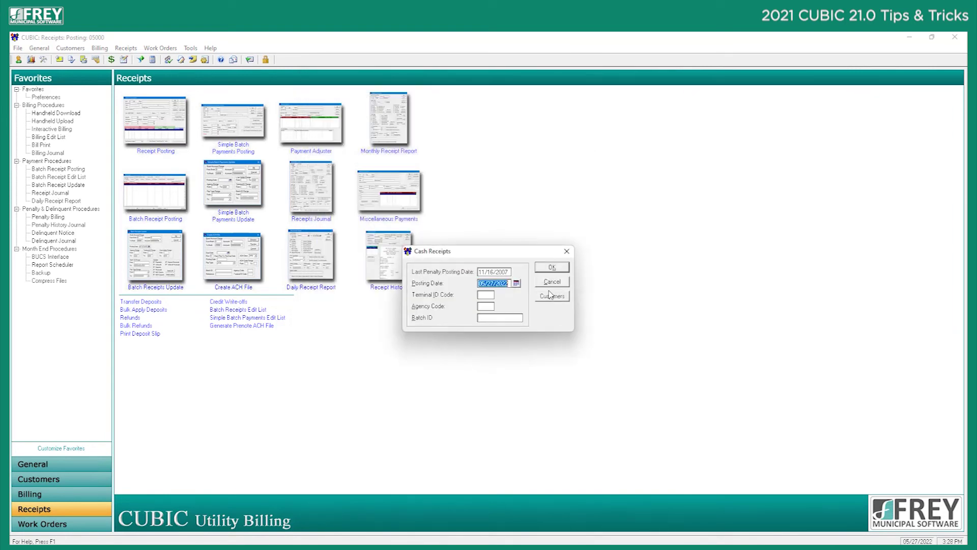
click(548, 284)
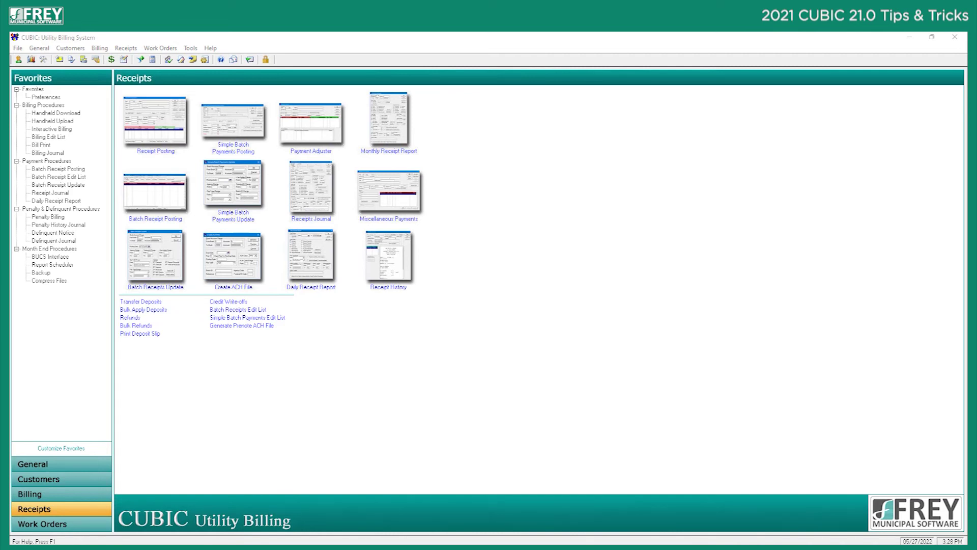
Start the Internet Inquiry registered account removal, entering book 1 and the customer's account number
click(38, 49)
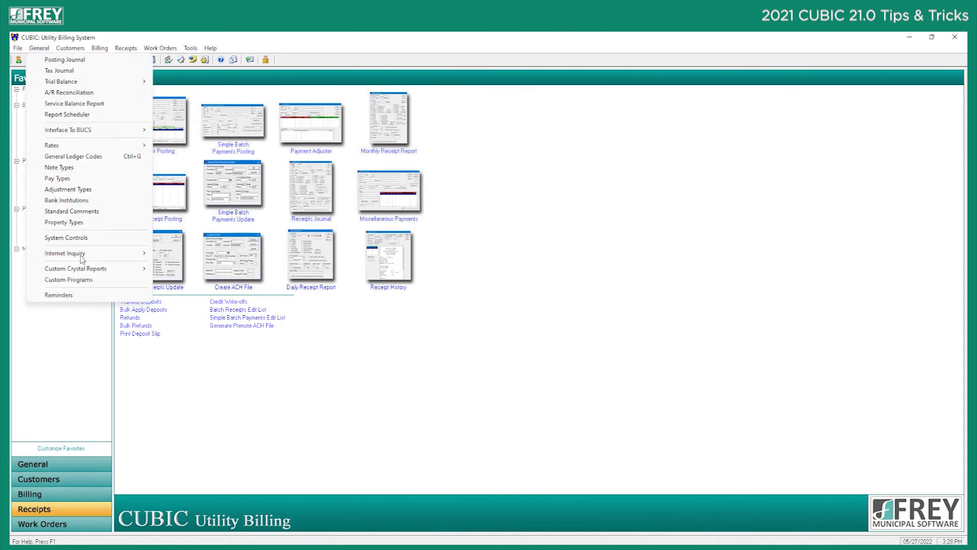
mouse_move(83, 259)
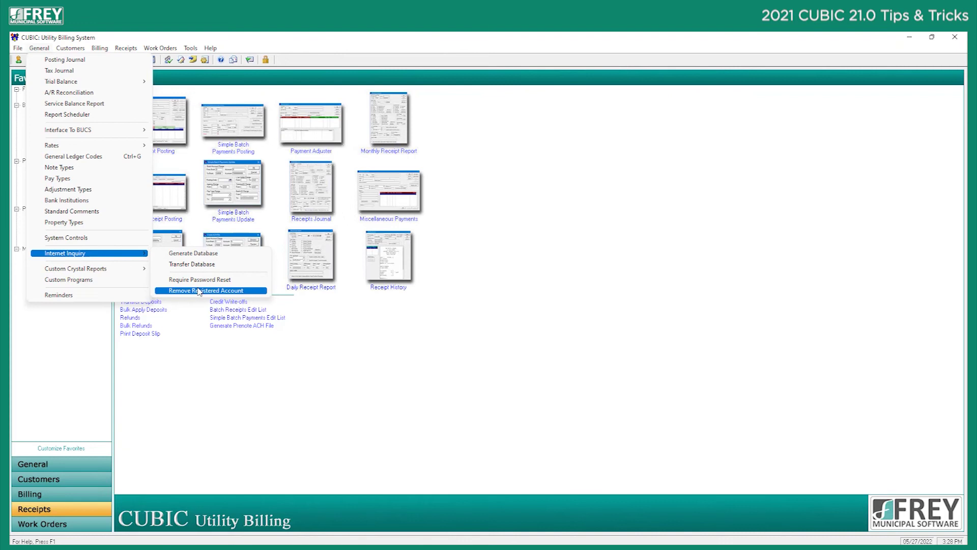
click(199, 290)
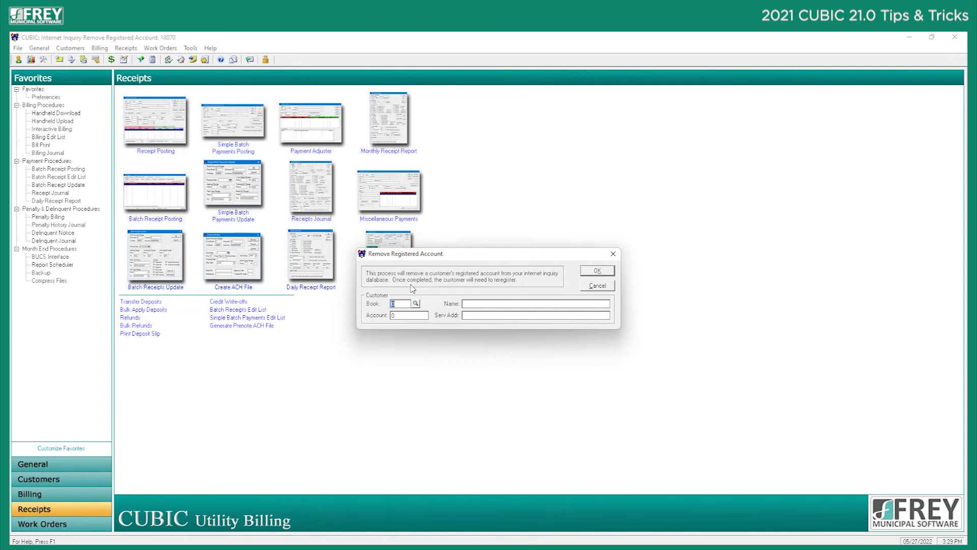
text(1)
key(Tab)
text(10)
key(Tab)
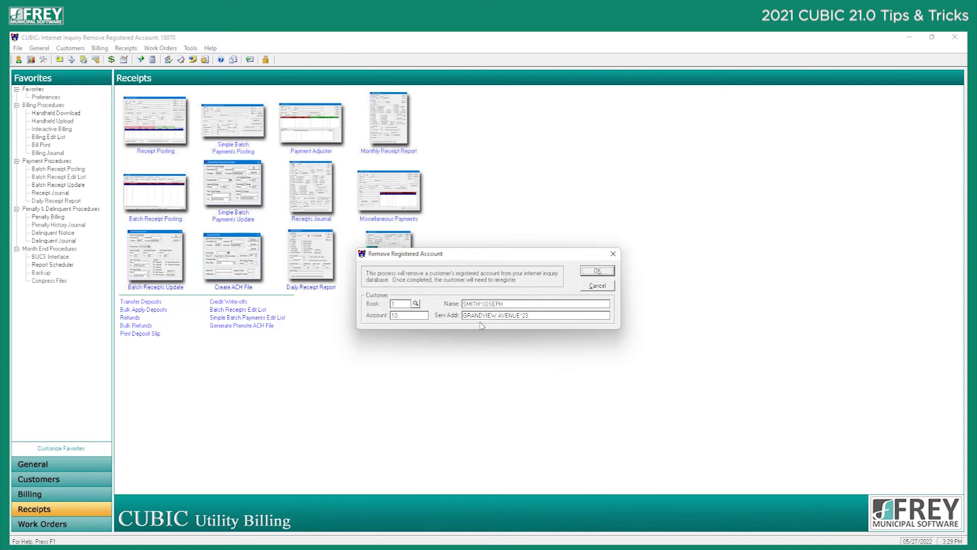
Submit the registered account removal and verify it with YES
click(590, 273)
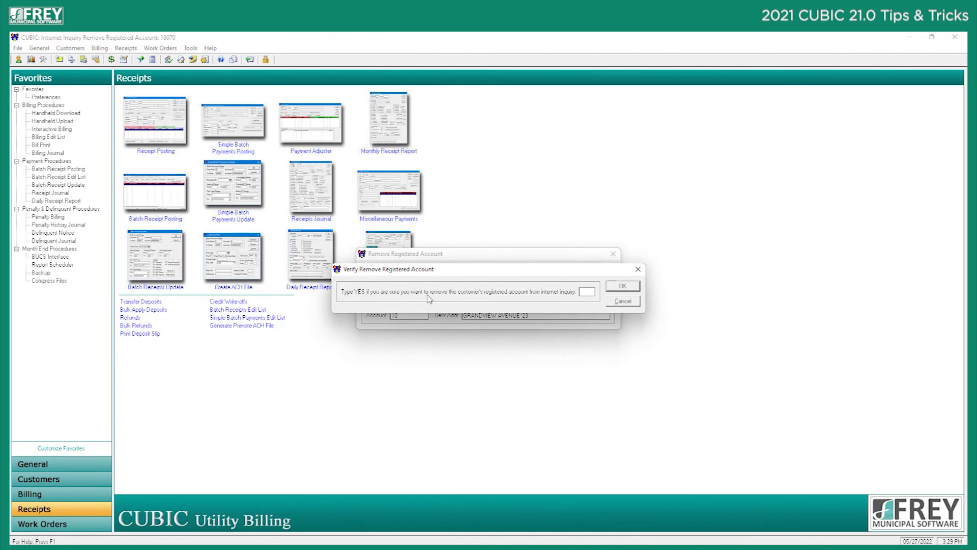
text(YES)
key(Return)
click(606, 294)
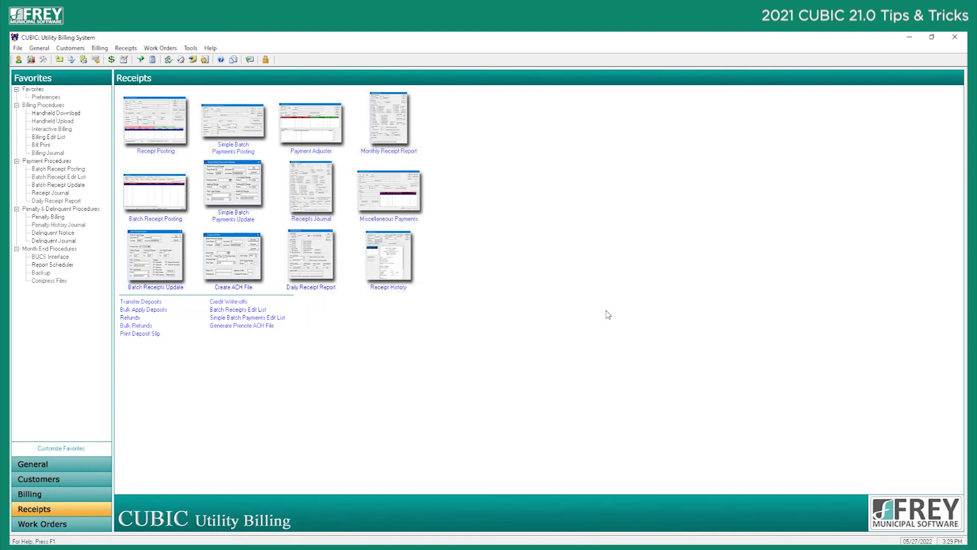